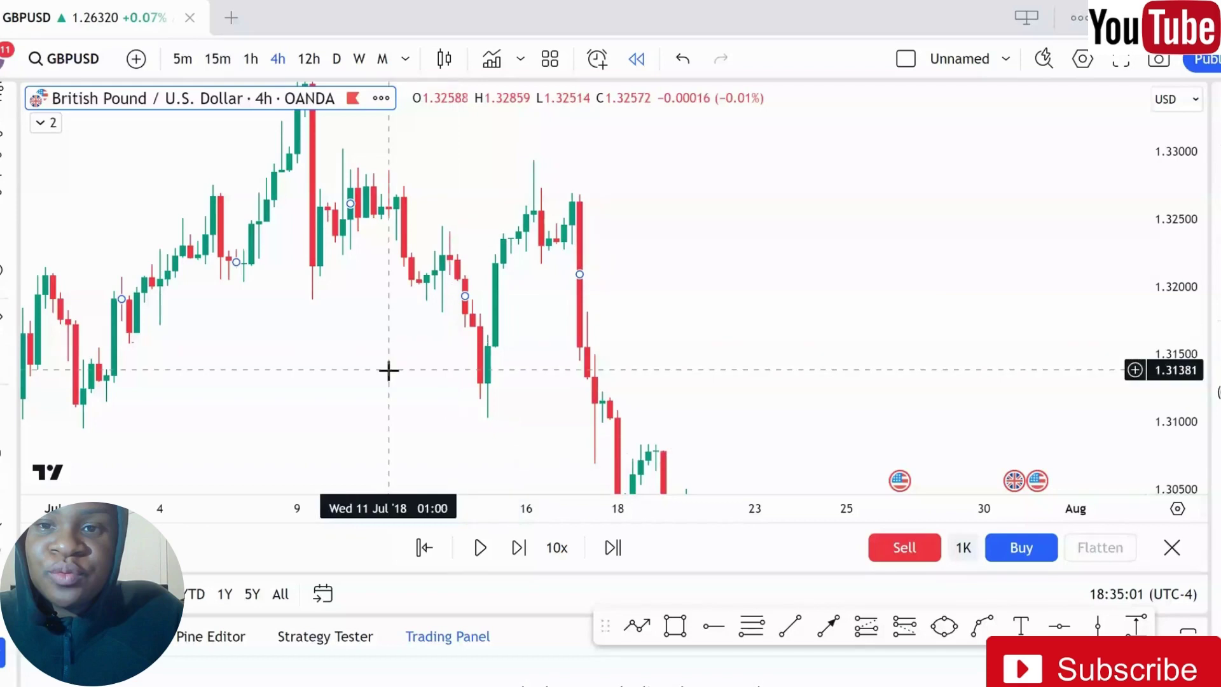
# Switch the GBPUSD chart from the 4-hour to the monthly timeframe and reset the chart view.
pyautogui.moveTo(1202, 193); pyautogui.dragTo(1203, 286)
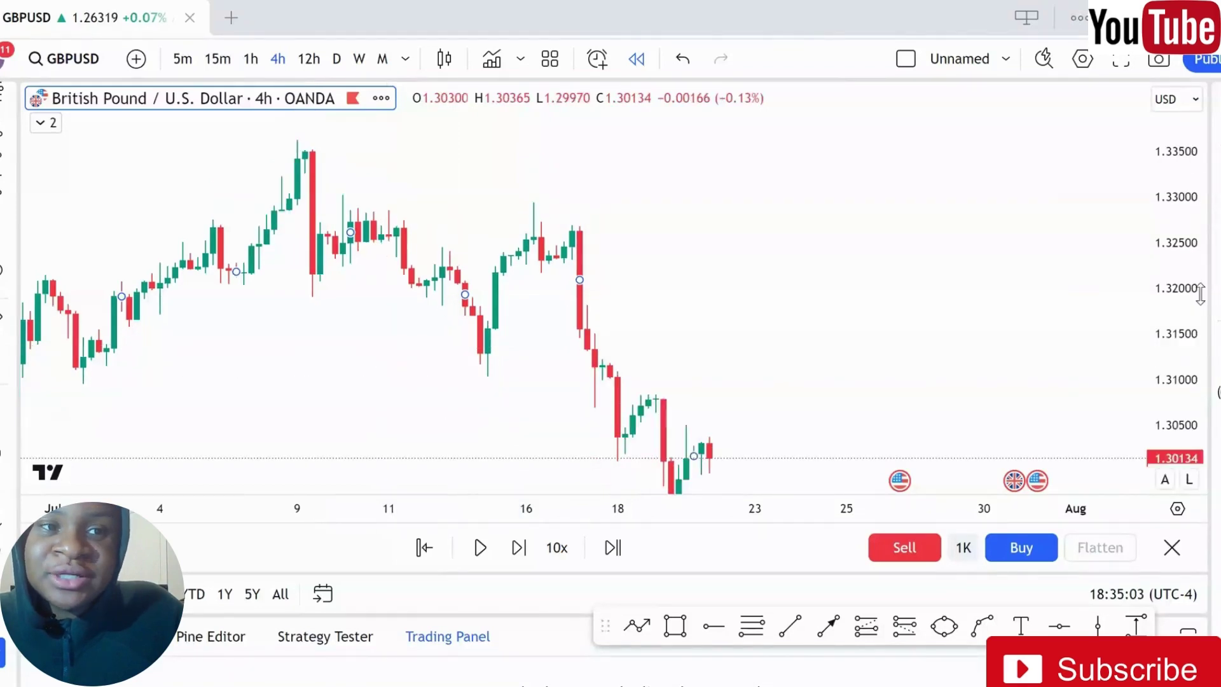
pyautogui.moveTo(155, 355); pyautogui.dragTo(482, 352)
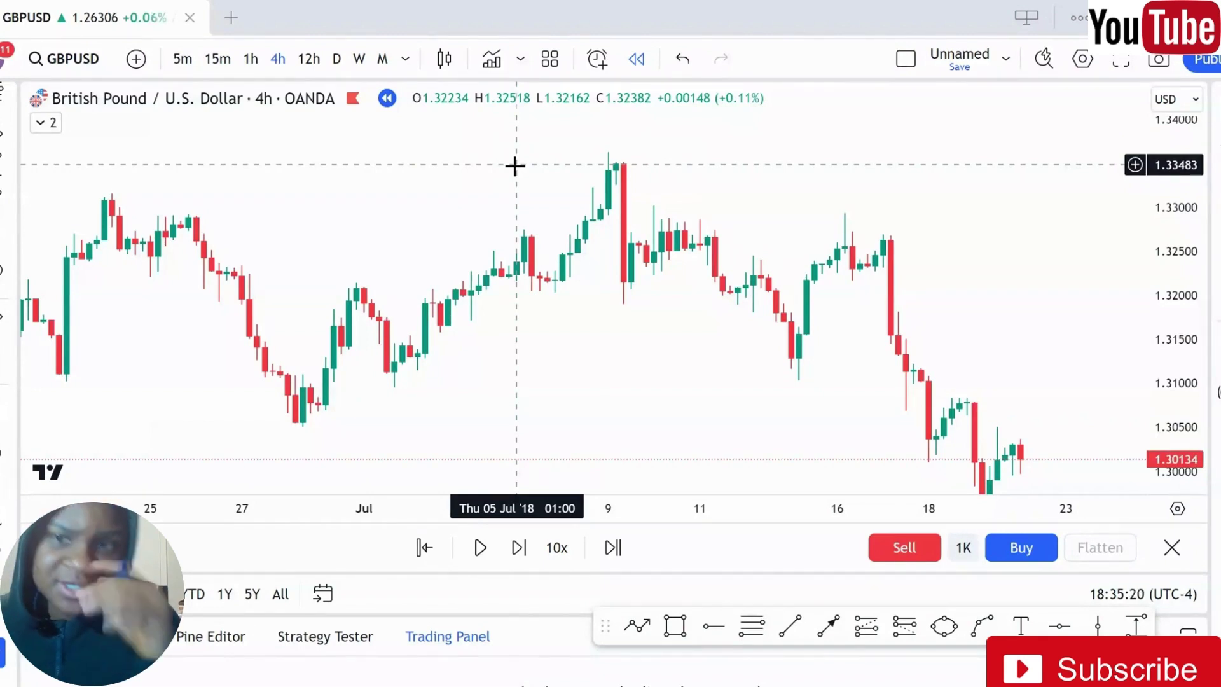
pyautogui.click(382, 59)
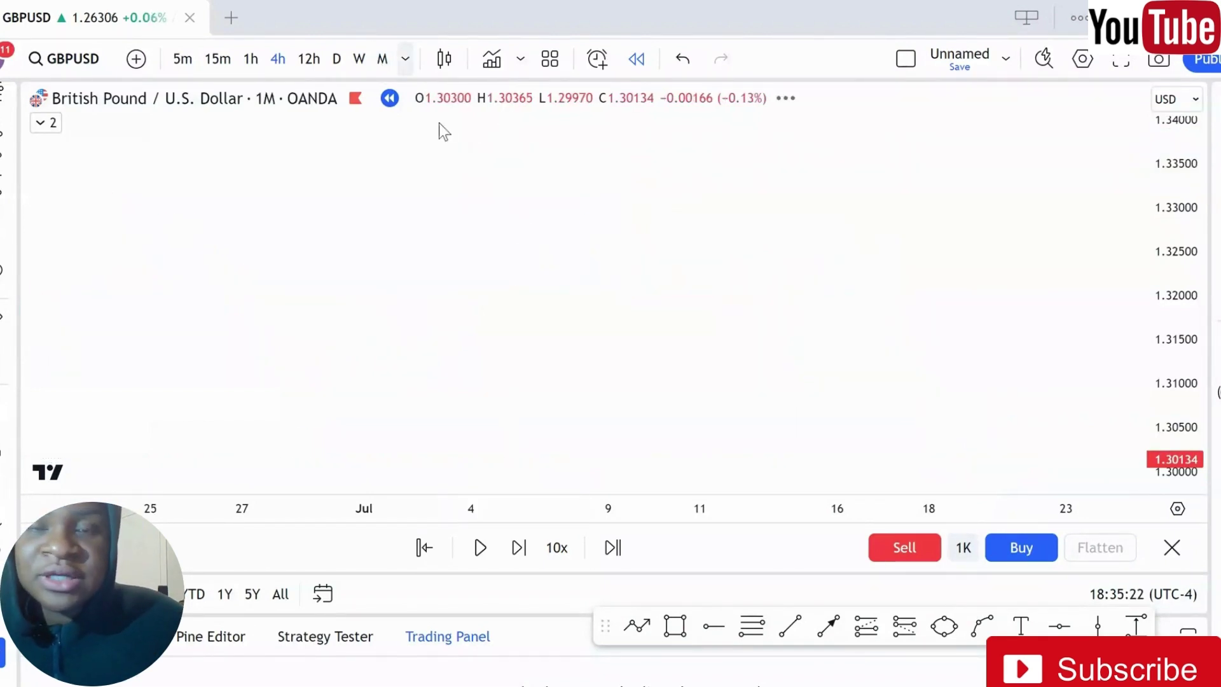
pyautogui.rightClick(623, 226)
pyautogui.click(674, 241)
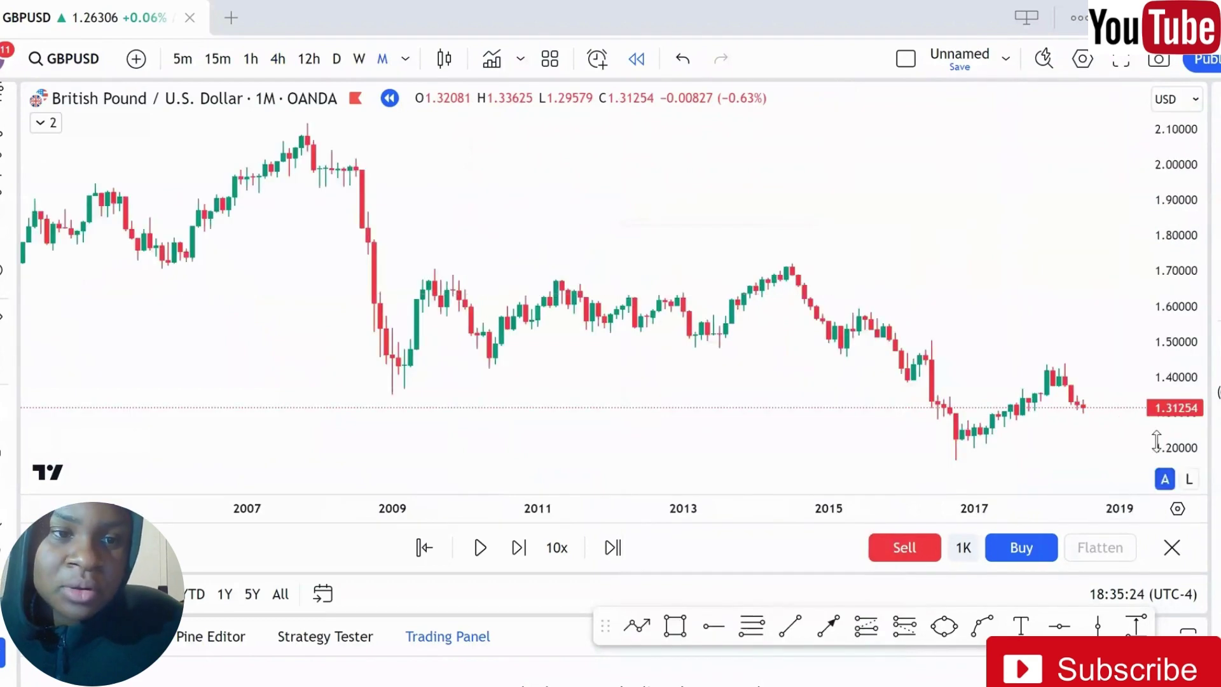
# Draw a horizontal ray from the January 2016 candle at about 1.40027.
pyautogui.moveTo(1156, 439); pyautogui.dragTo(1156, 473)
pyautogui.moveTo(937, 341); pyautogui.dragTo(642, 147)
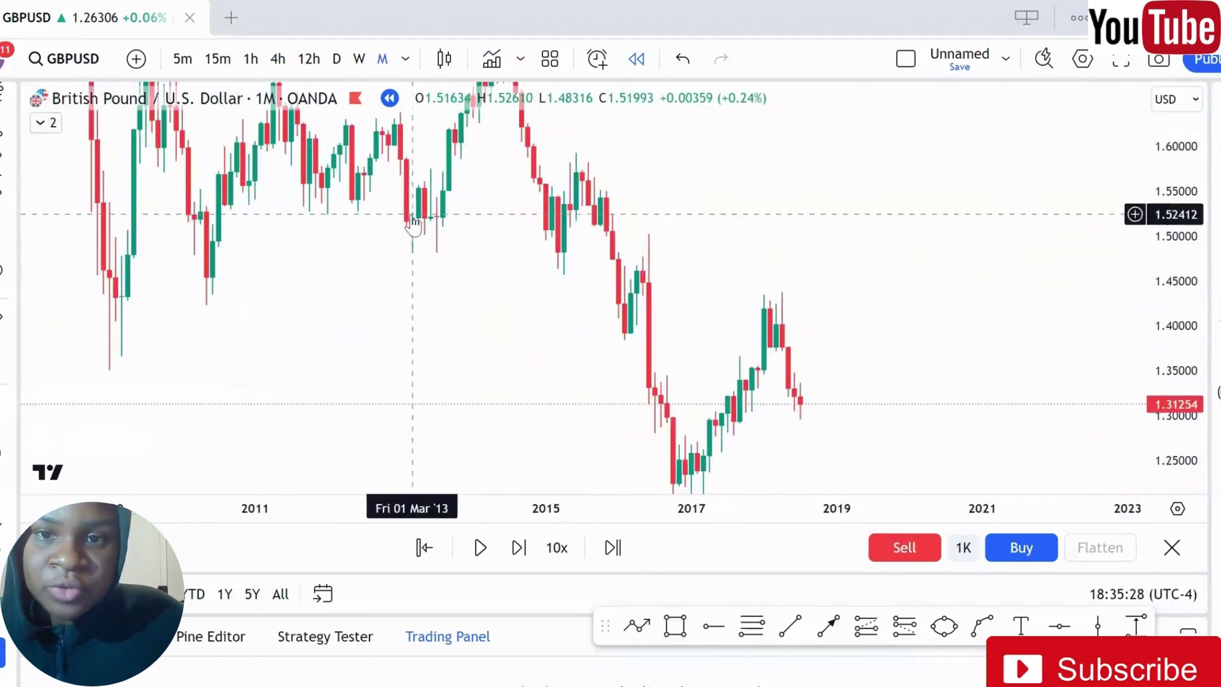
pyautogui.moveTo(273, 210); pyautogui.dragTo(359, 303)
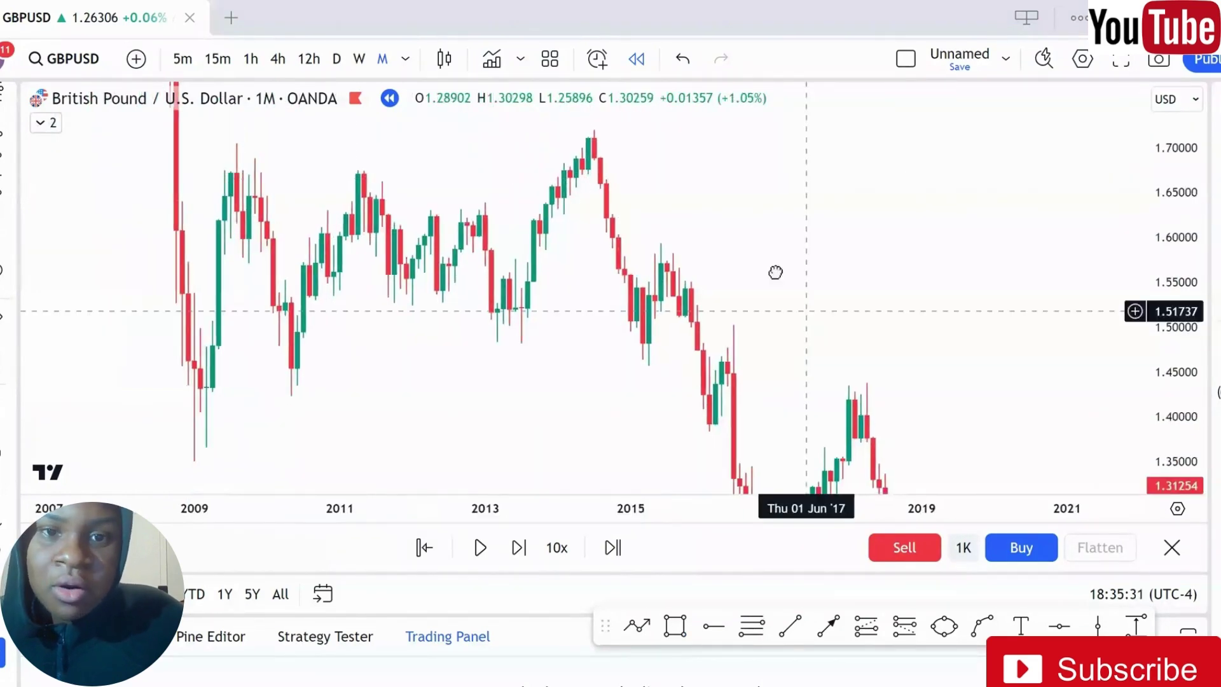
pyautogui.moveTo(633, 425); pyautogui.dragTo(477, 296)
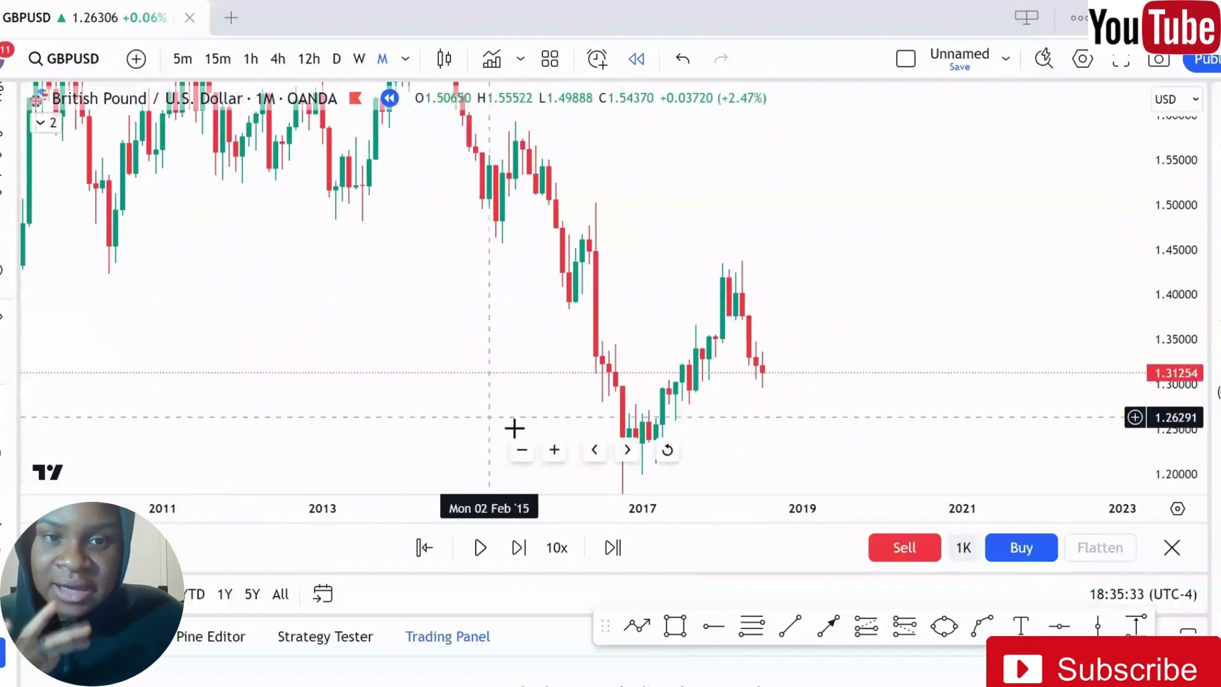
pyautogui.click(706, 614)
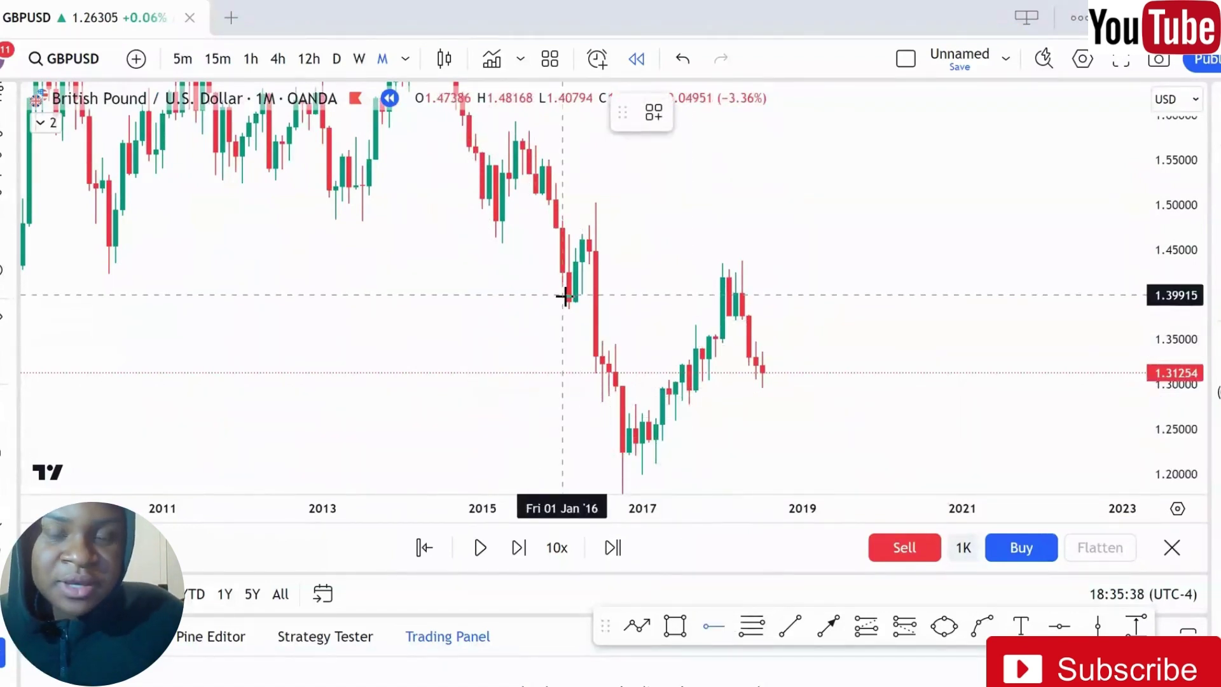
pyautogui.click(565, 296)
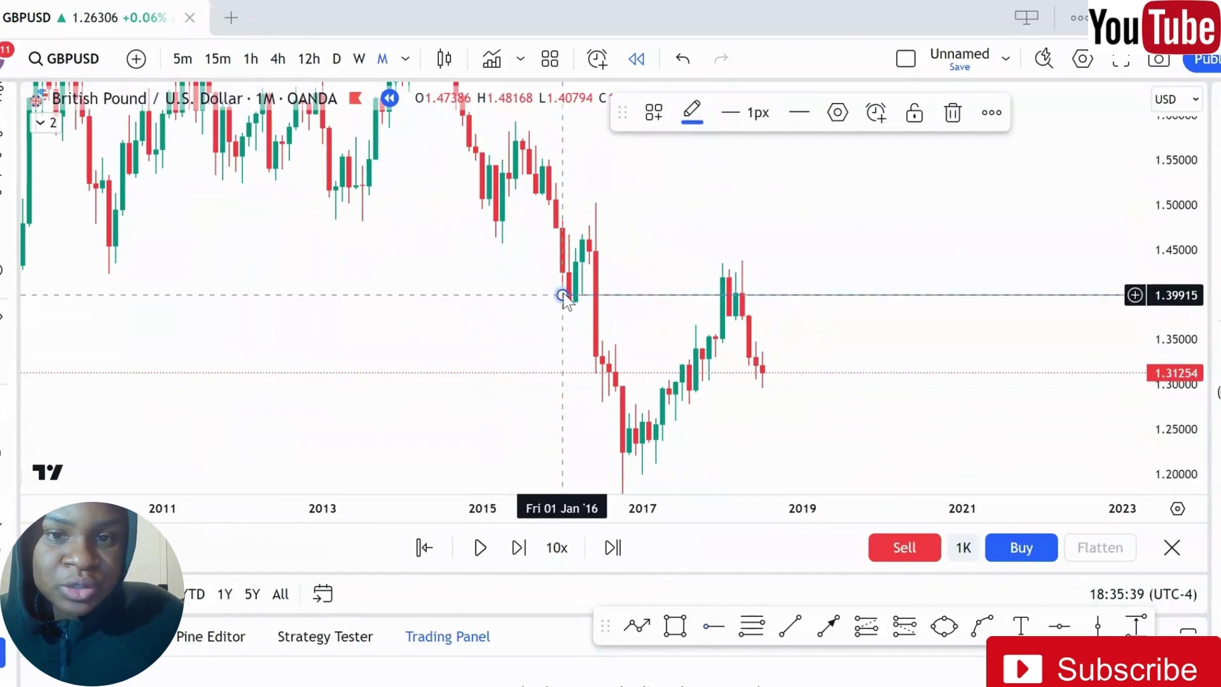
pyautogui.moveTo(563, 293); pyautogui.dragTo(563, 294)
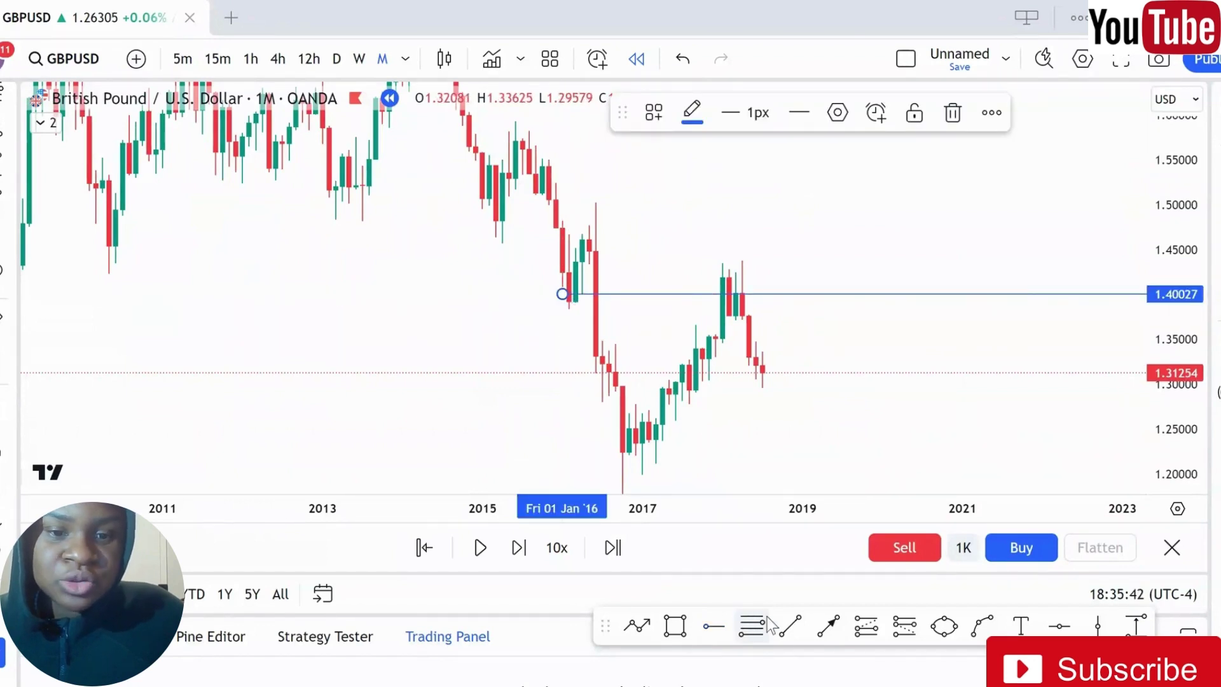
# Draw a level trend line at about 1.43518 from February 2016 to November 2020, above the existing ray.
pyautogui.click(790, 626)
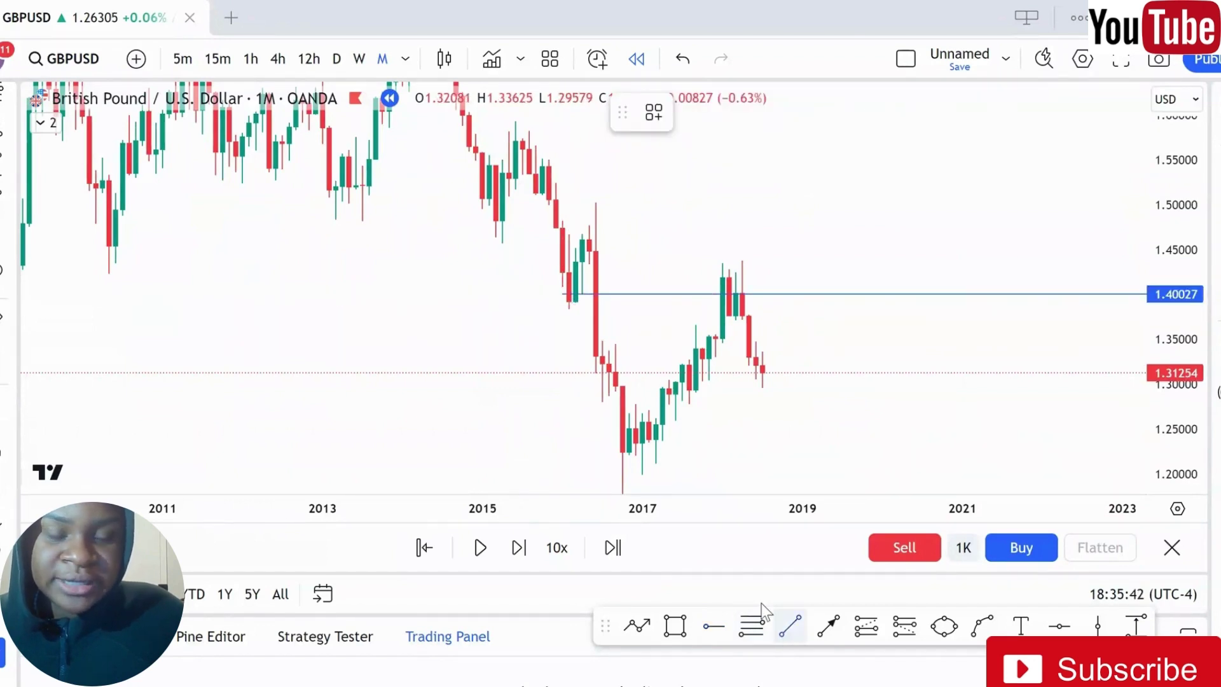
pyautogui.click(568, 261)
pyautogui.click(947, 262)
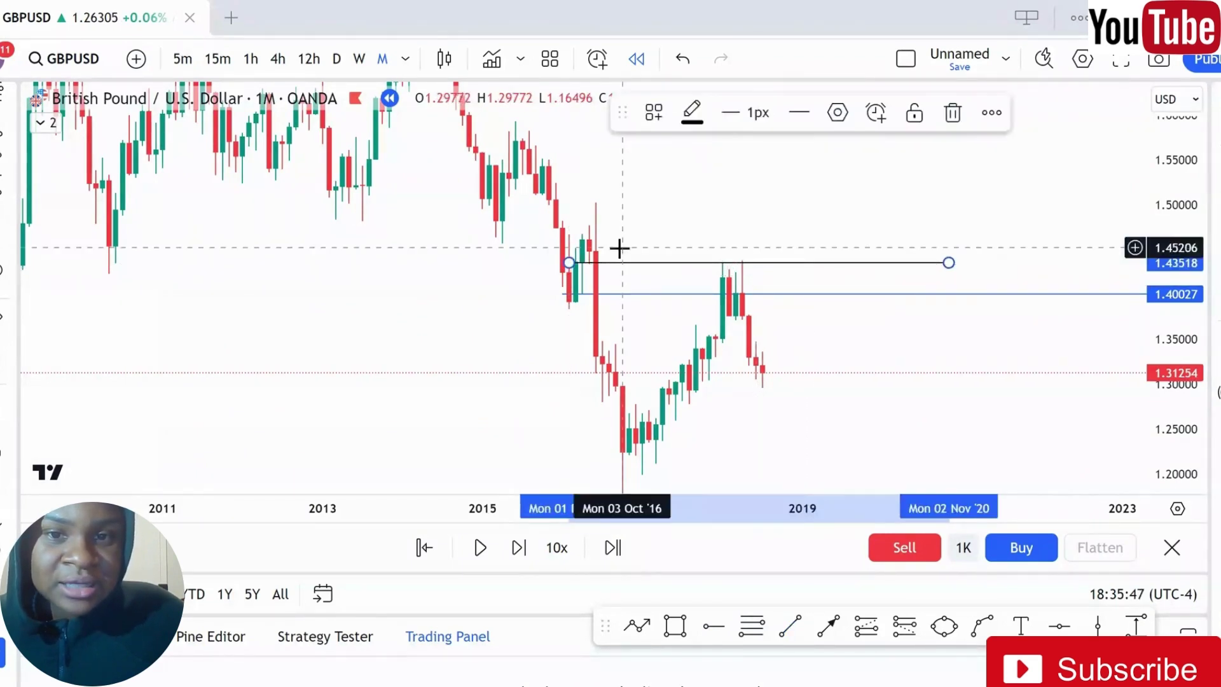
pyautogui.click(589, 262)
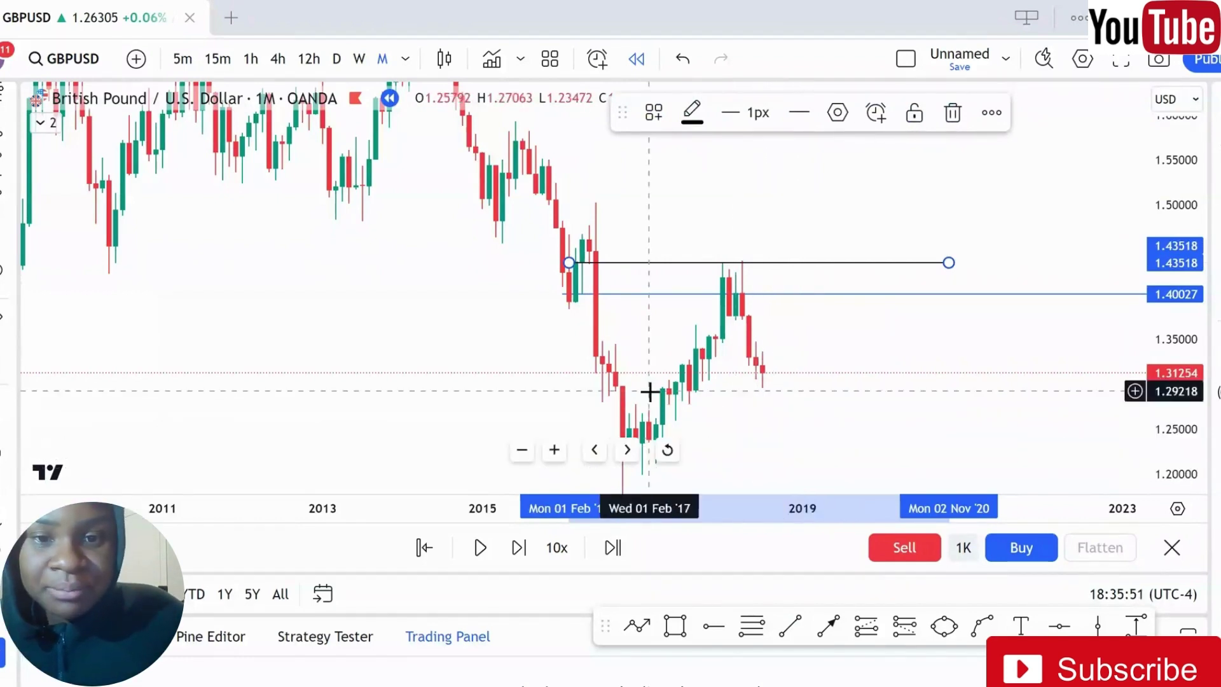
# Switch the chart to the weekly timeframe and enlarge the 2016–2018 candles for closer level marking.
pyautogui.moveTo(650, 376); pyautogui.dragTo(657, 309)
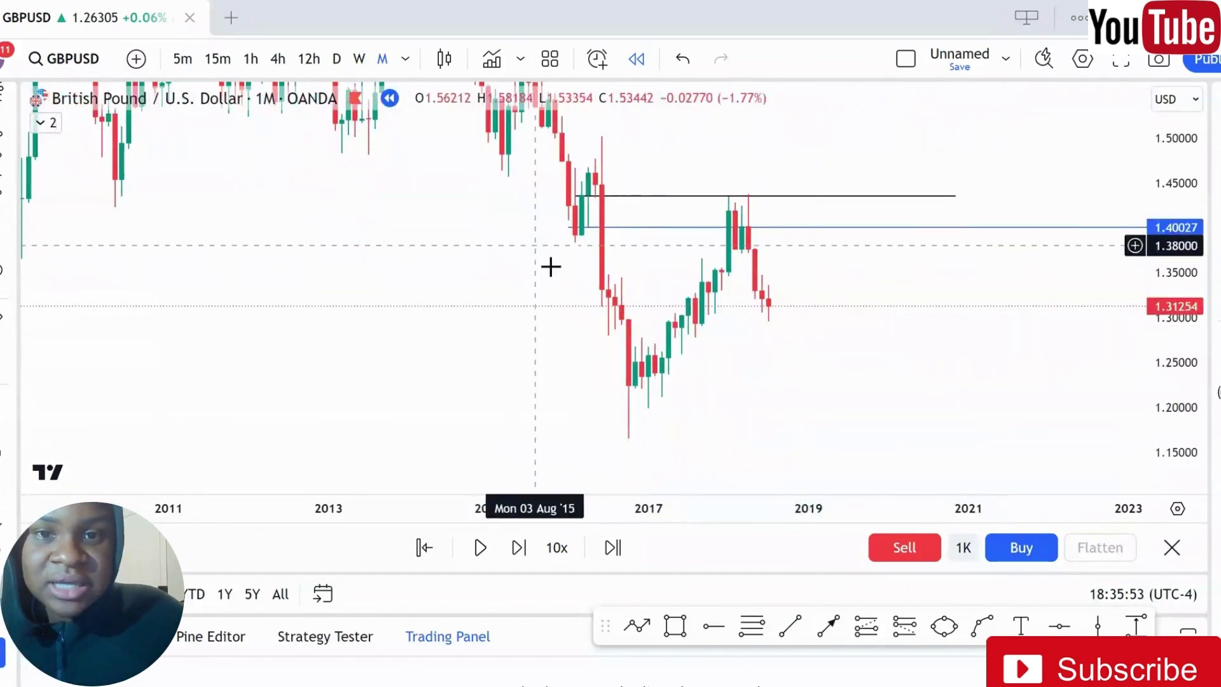
pyautogui.moveTo(518, 79); pyautogui.dragTo(537, 173)
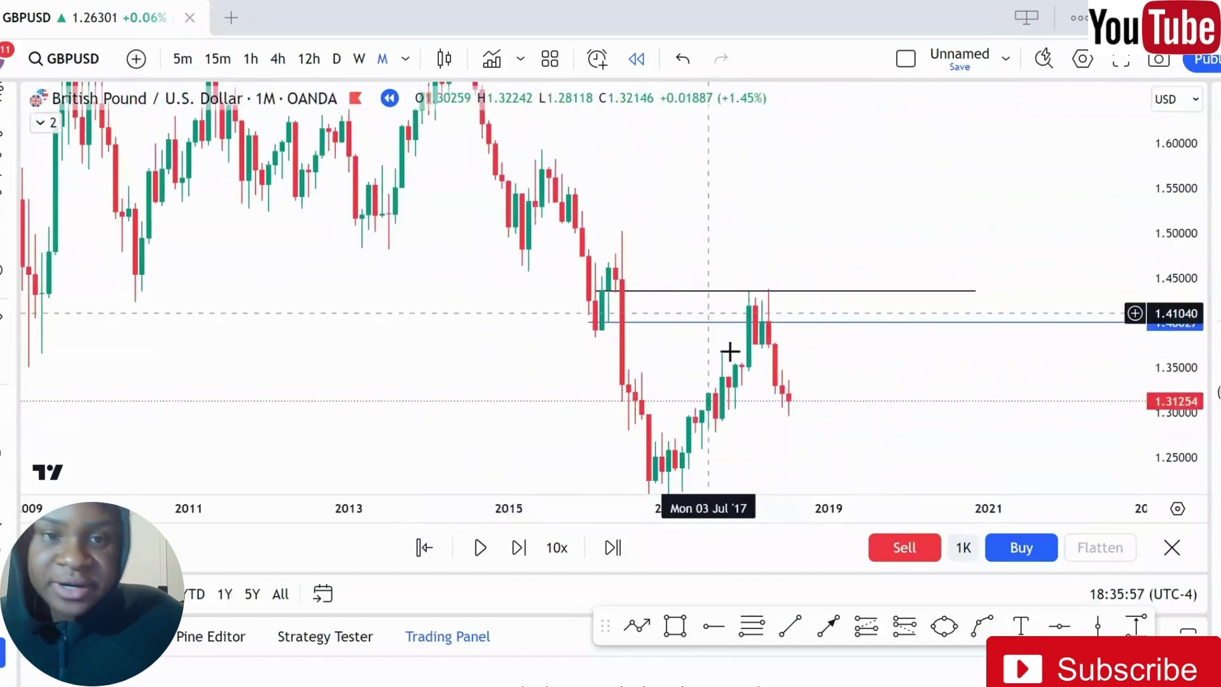
pyautogui.moveTo(737, 397); pyautogui.dragTo(742, 325)
pyautogui.scroll(2, 737, 323)
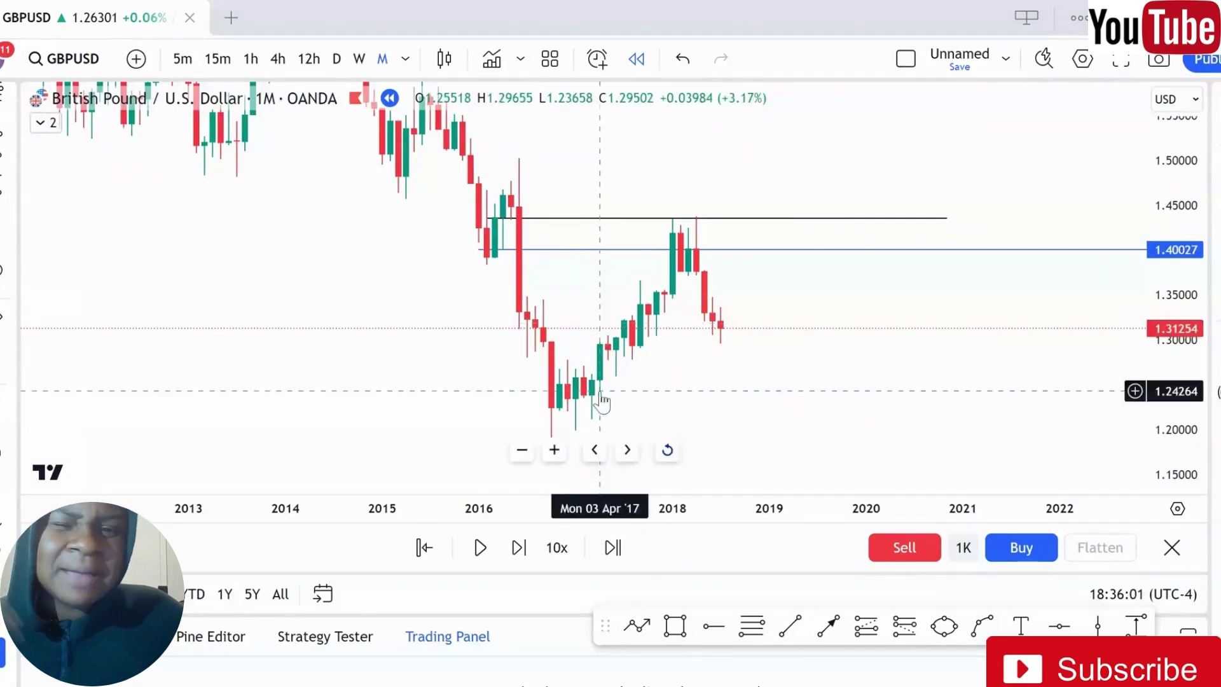
pyautogui.moveTo(689, 411); pyautogui.dragTo(727, 382)
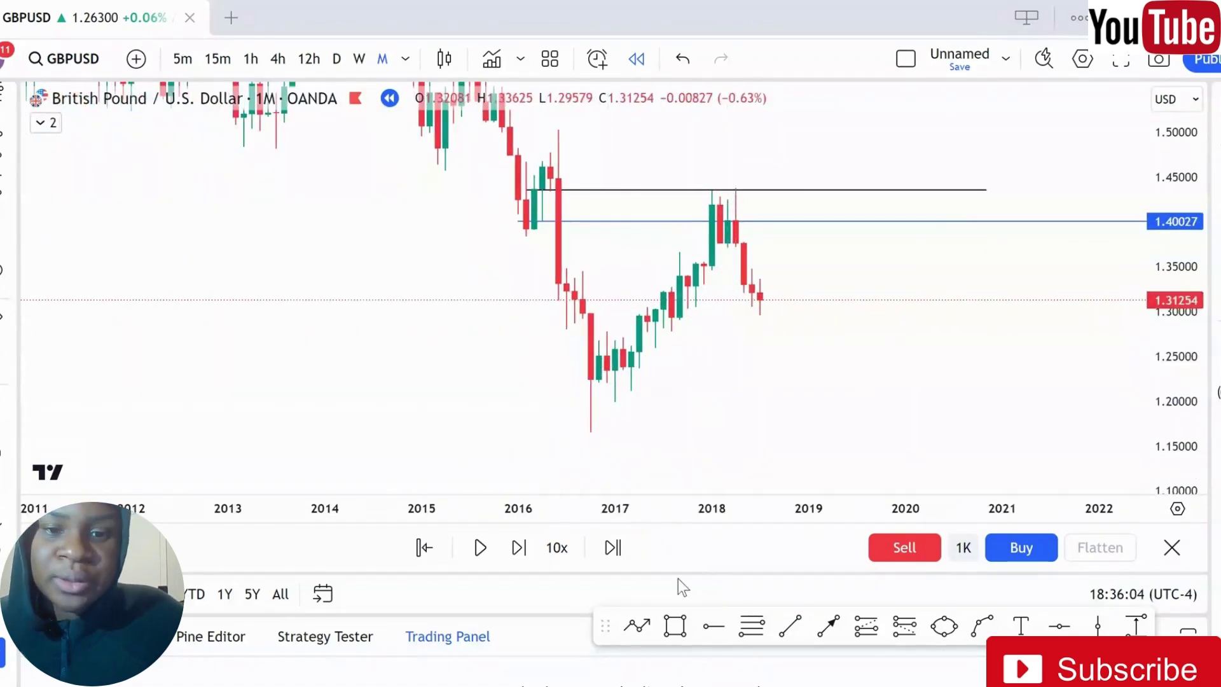
pyautogui.click(359, 59)
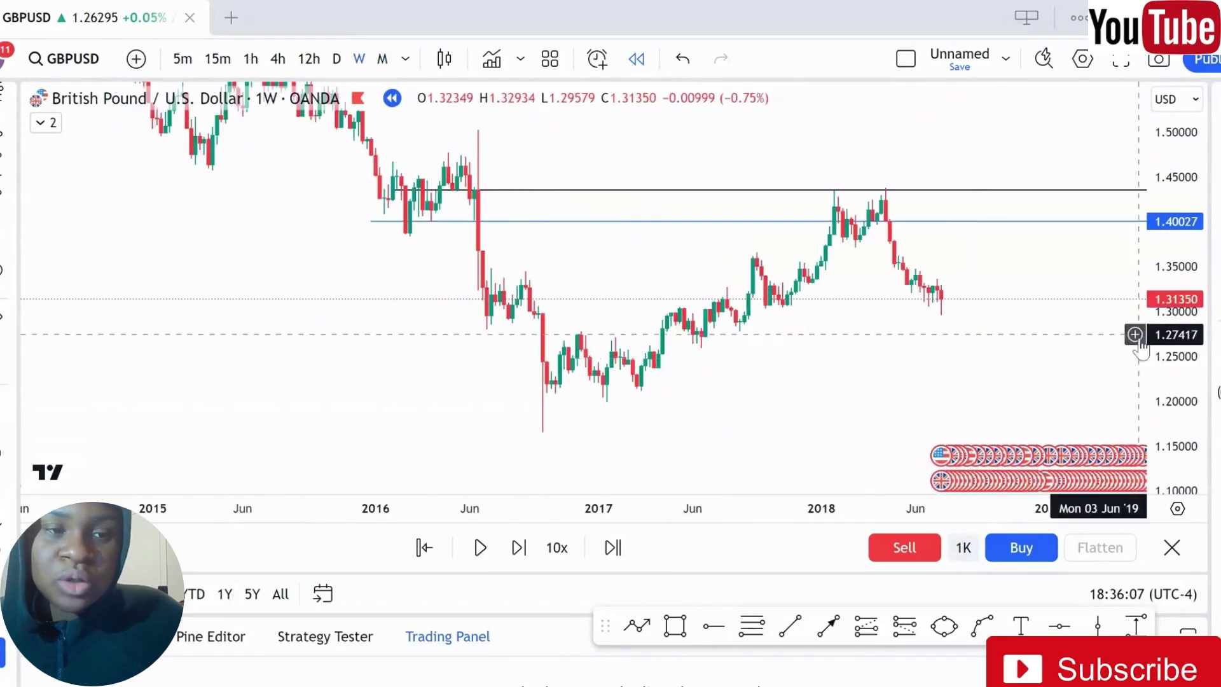
pyautogui.moveTo(1188, 410); pyautogui.dragTo(1188, 204)
pyautogui.scroll(2, 716, 346)
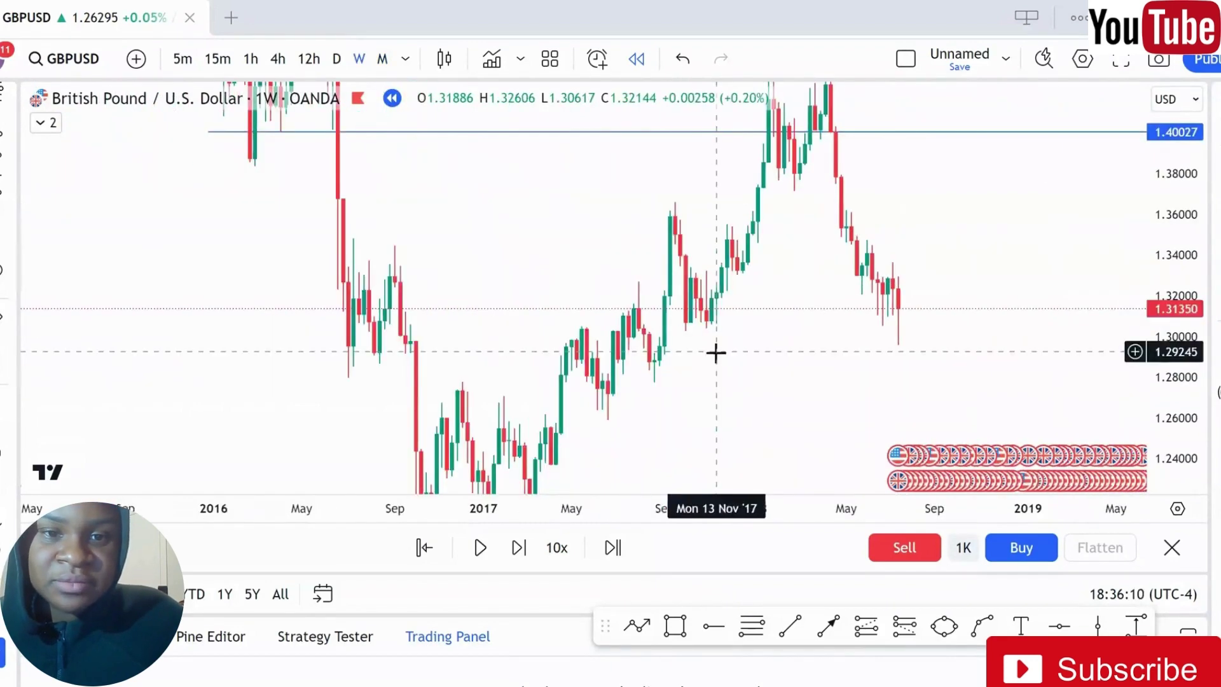
# Draw horizontal rays at about 1.30188 from 24 July 2017 and about 1.33214 from 2 October 2017.
pyautogui.moveTo(702, 344); pyautogui.dragTo(597, 265)
pyautogui.click(725, 623)
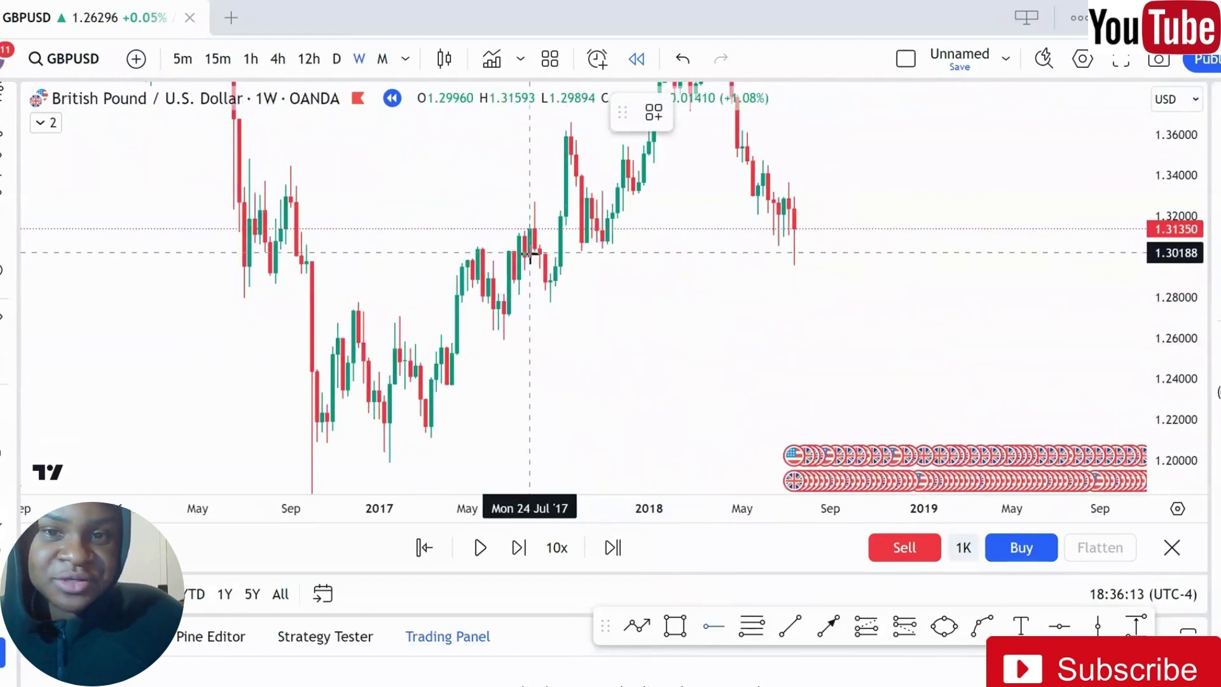
pyautogui.click(530, 253)
pyautogui.moveTo(581, 296); pyautogui.dragTo(597, 380)
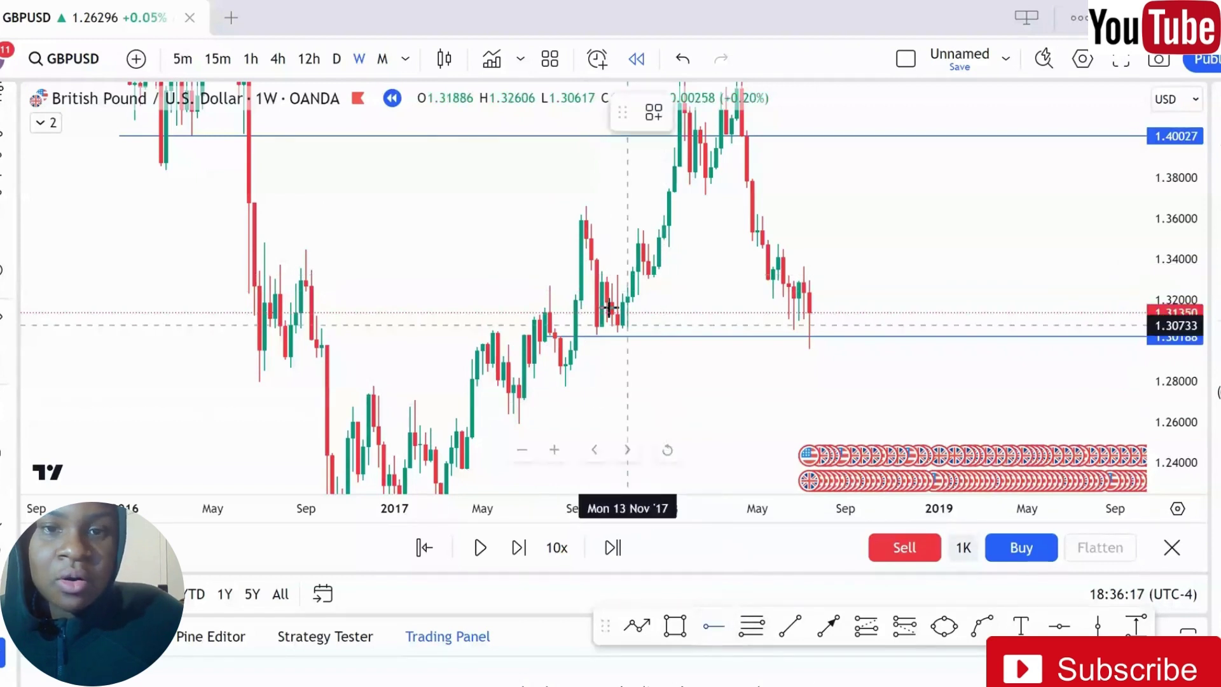
pyautogui.click(596, 275)
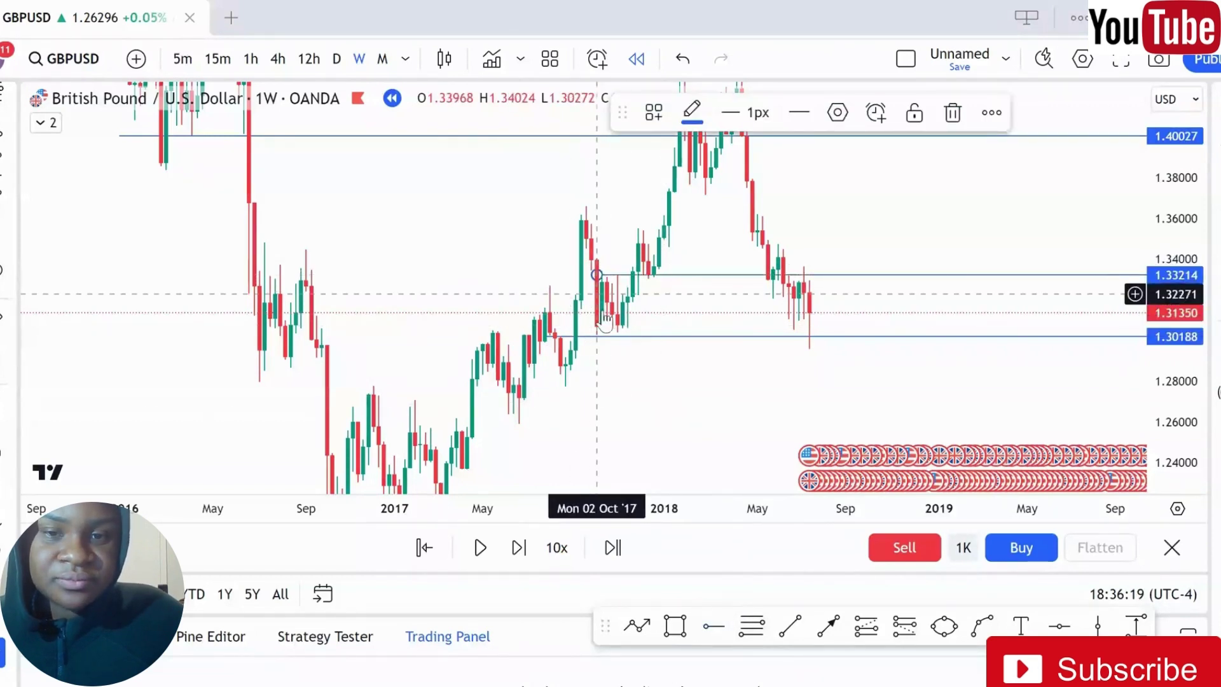
# Draw level trend lines at about 1.31329 from 16 October 2017 and about 1.30088 from 17 July 2017, both extending past the latest candle.
pyautogui.click(795, 633)
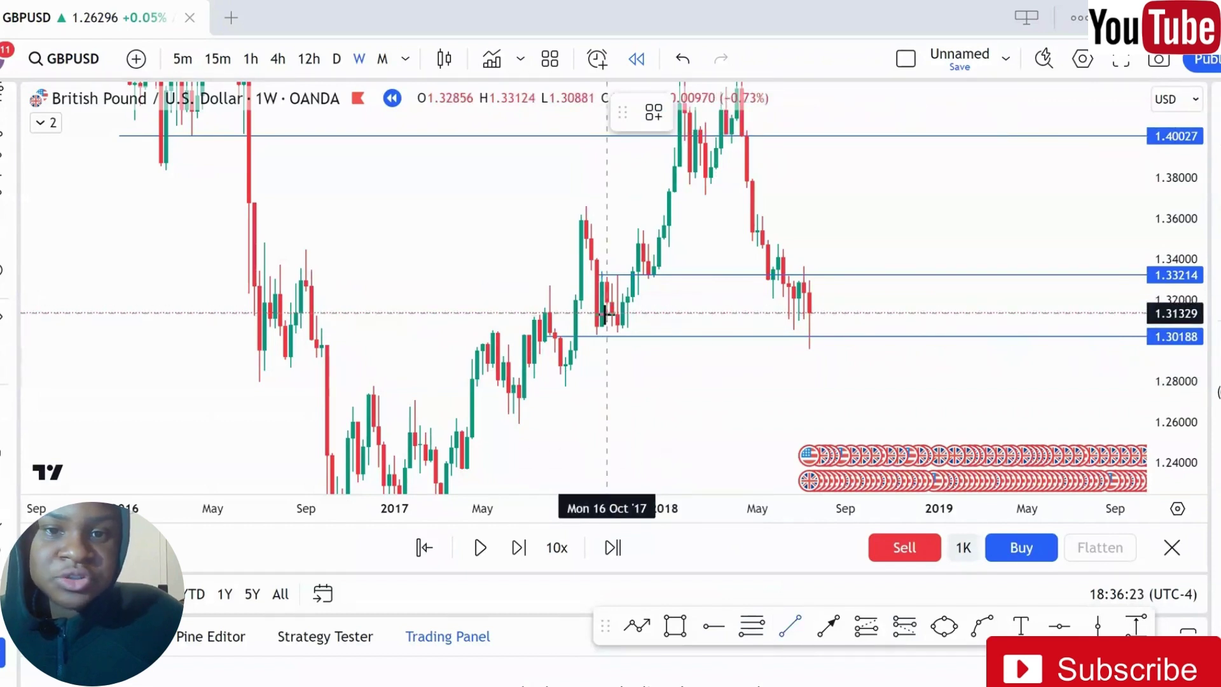
pyautogui.moveTo(606, 313); pyautogui.dragTo(1032, 313)
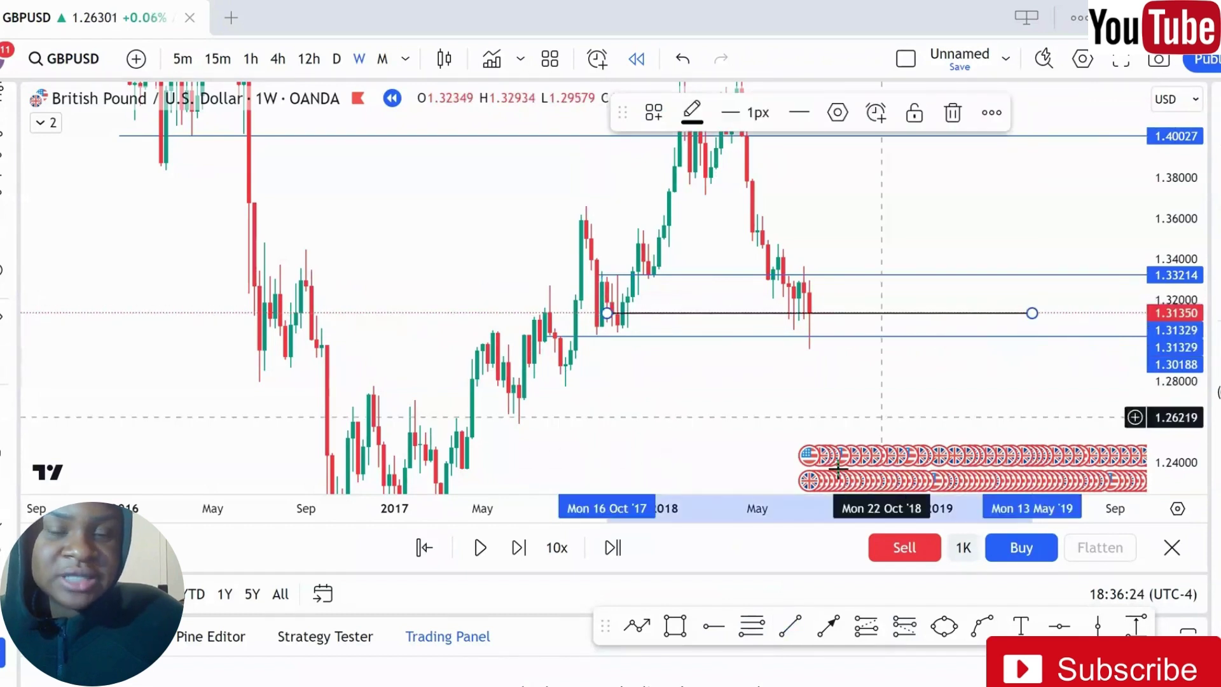
pyautogui.click(780, 635)
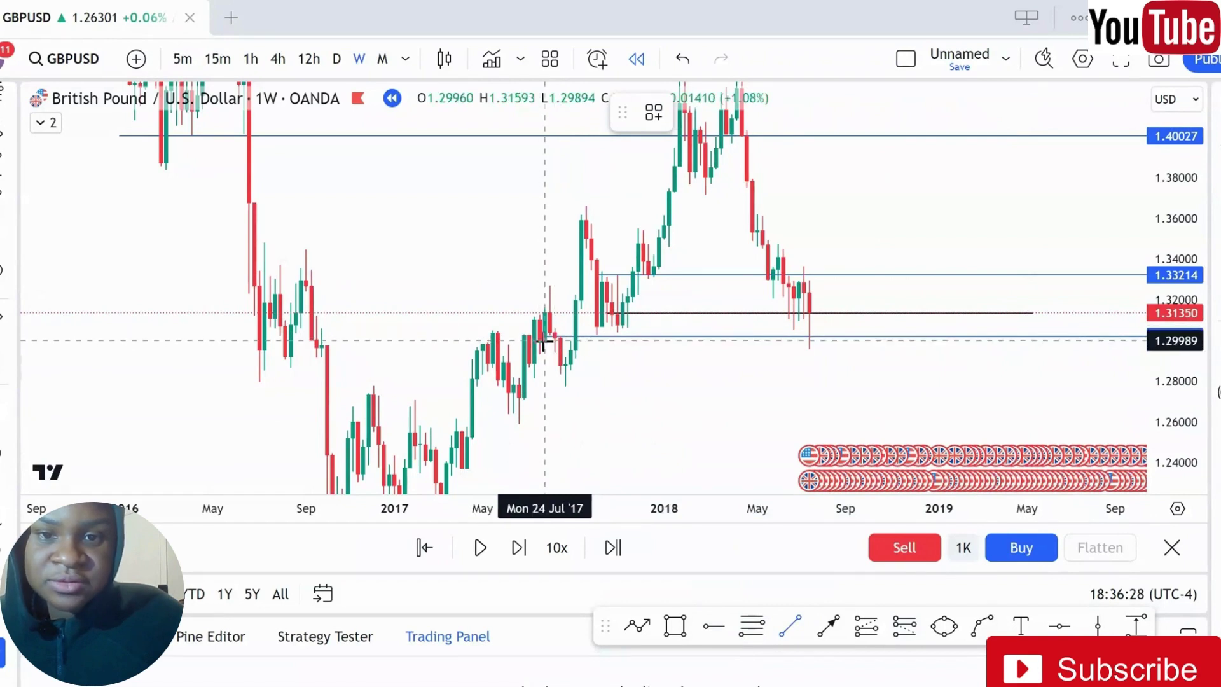
pyautogui.moveTo(541, 339); pyautogui.dragTo(912, 338)
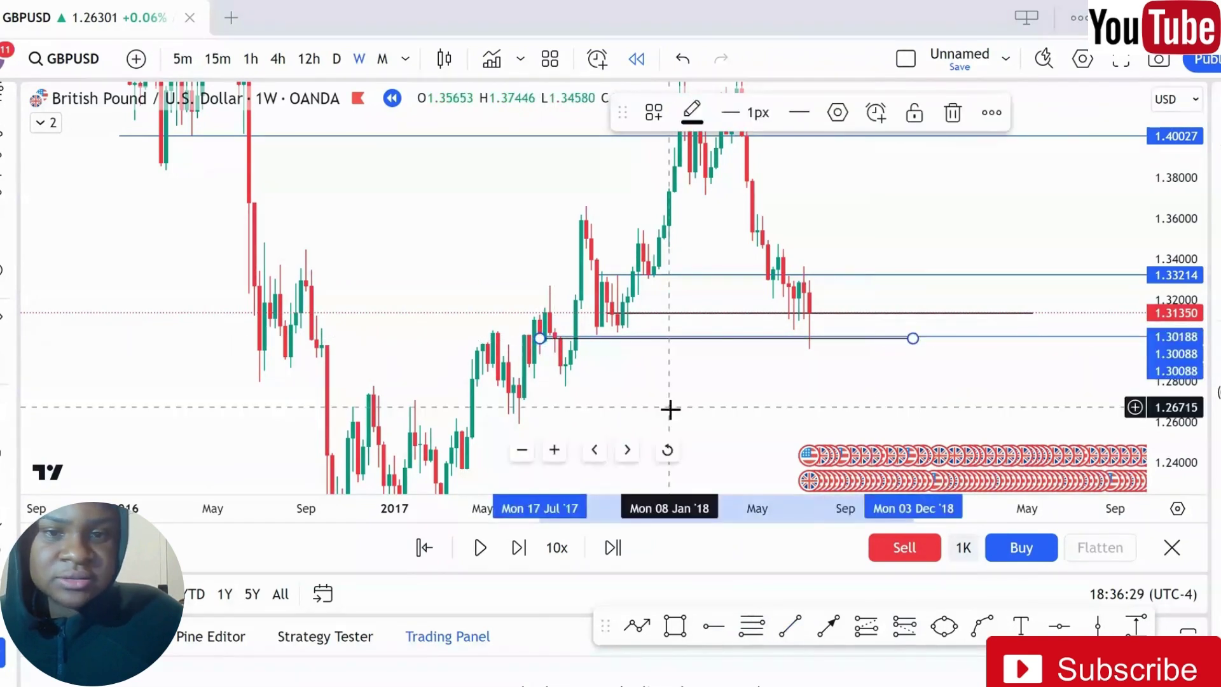
# Place a horizontal ray at the mid-2017 swing low and adjust it to about 1.28154 in early June 2017.
pyautogui.moveTo(669, 410); pyautogui.dragTo(661, 336)
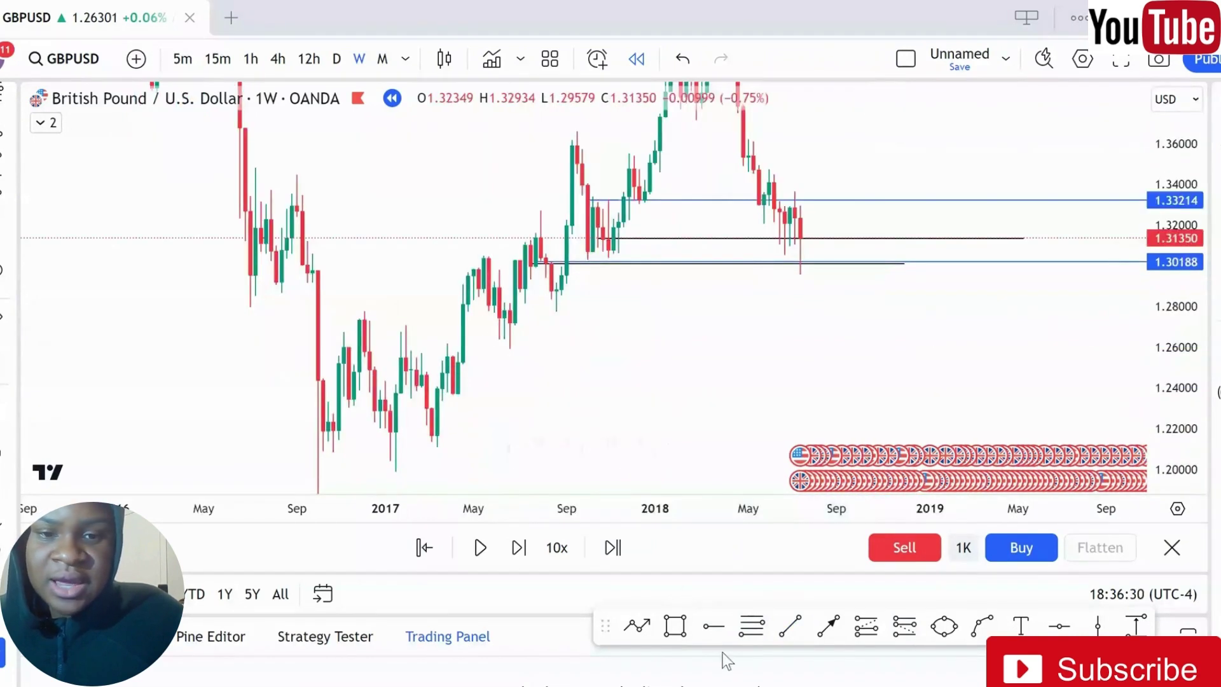
pyautogui.click(494, 304)
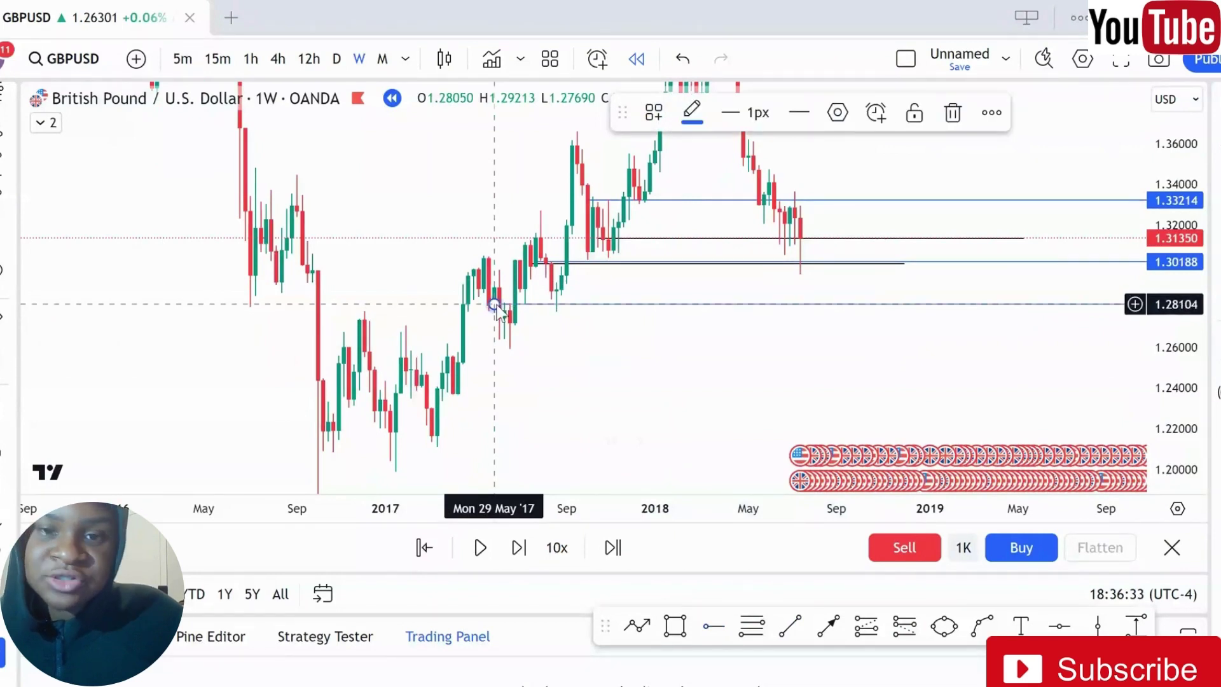
pyautogui.click(506, 312)
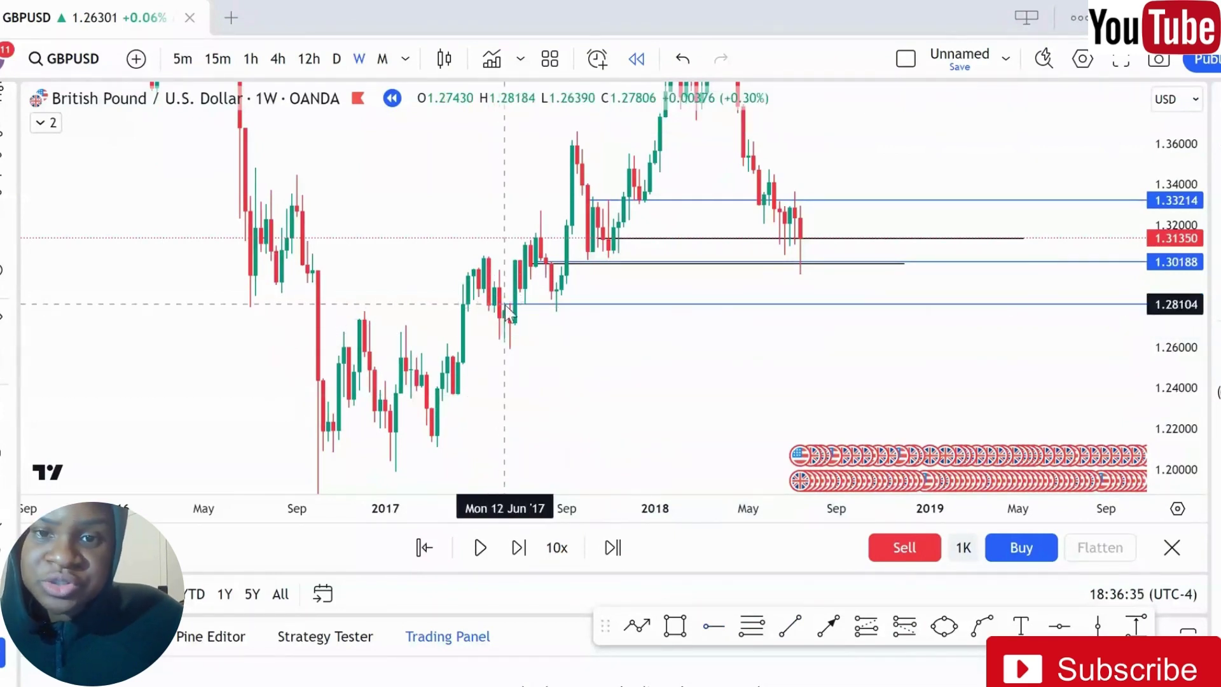
pyautogui.moveTo(504, 304); pyautogui.dragTo(500, 303)
# Draw a level trend line at about 1.27806 from 29 May 2017 to beyond the latest candle.
pyautogui.click(789, 627)
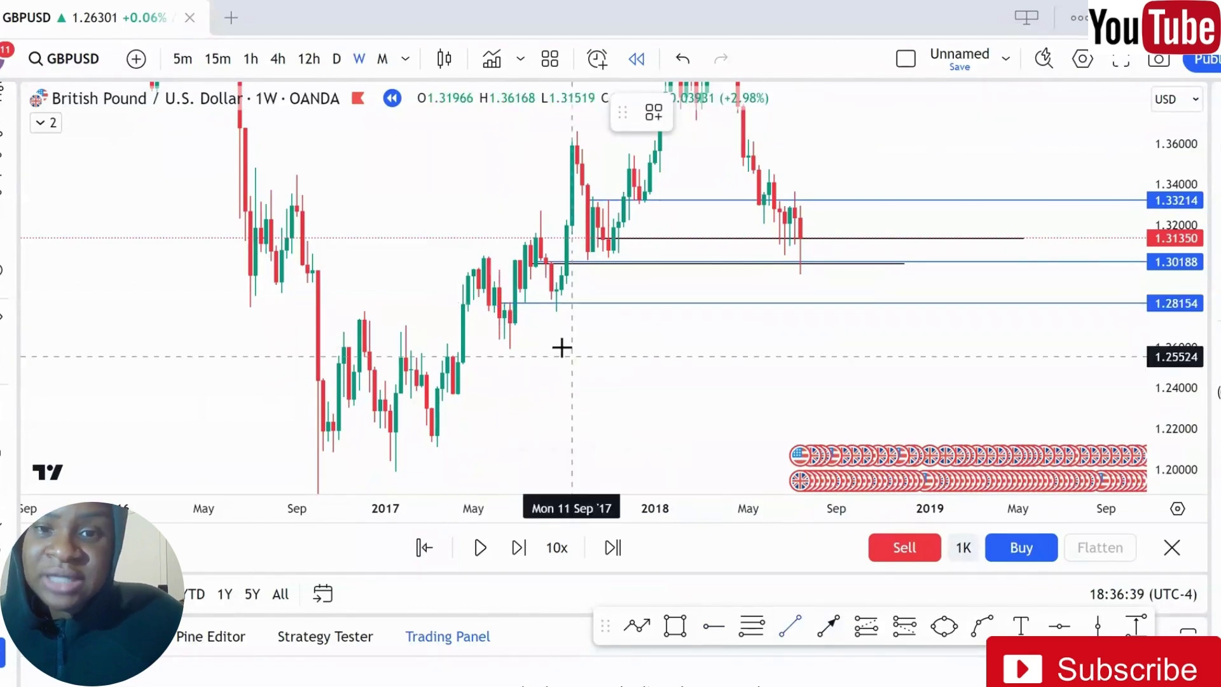
pyautogui.click(494, 309)
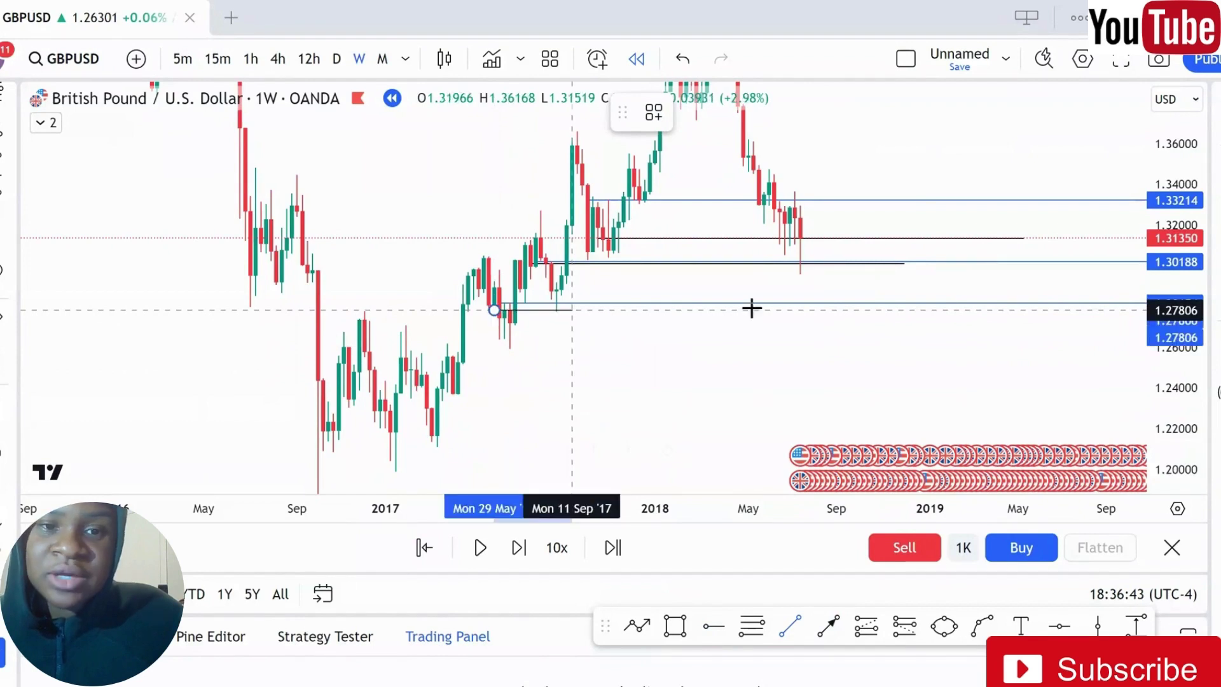
pyautogui.click(1070, 309)
# Draw horizontal rays at about 1.25524 from 13 March 2017 and about 1.231 from 13 February 2017.
pyautogui.click(712, 628)
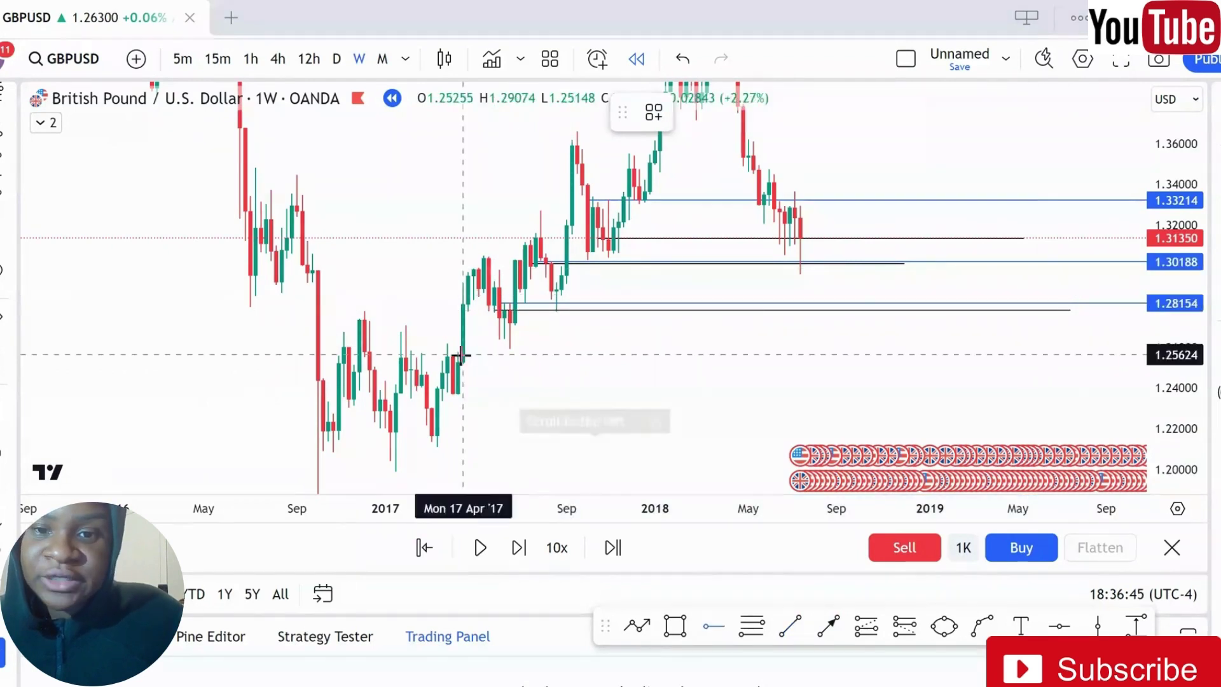
pyautogui.click(435, 358)
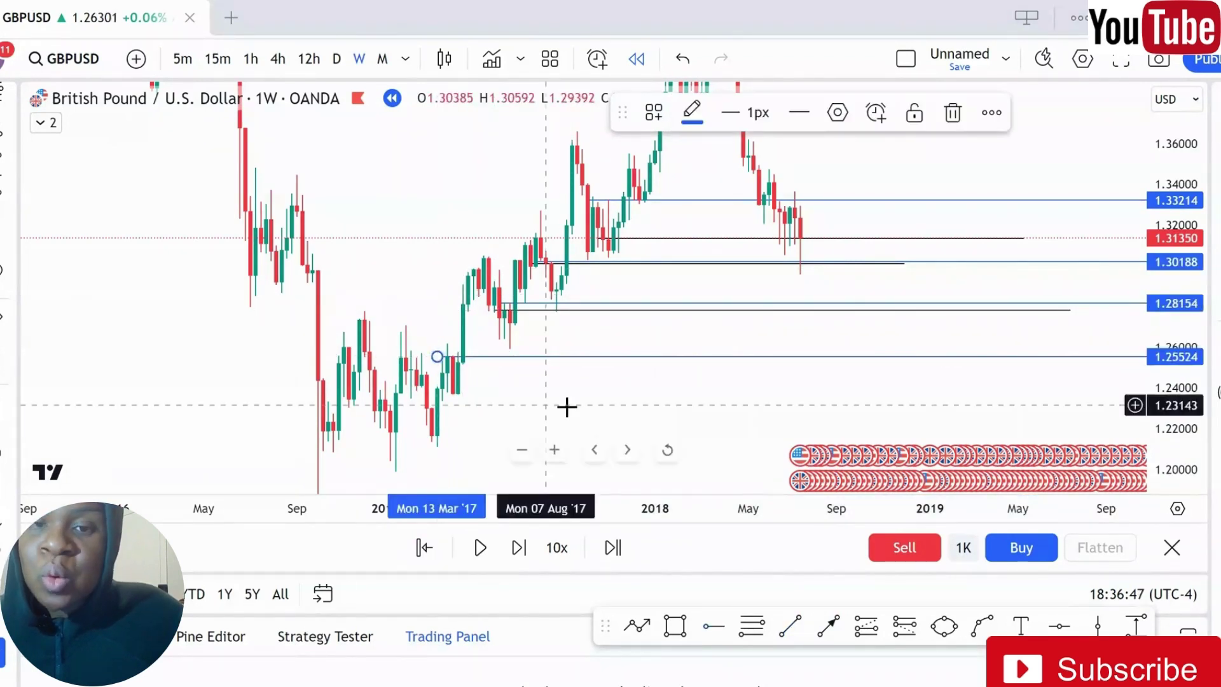
pyautogui.click(713, 629)
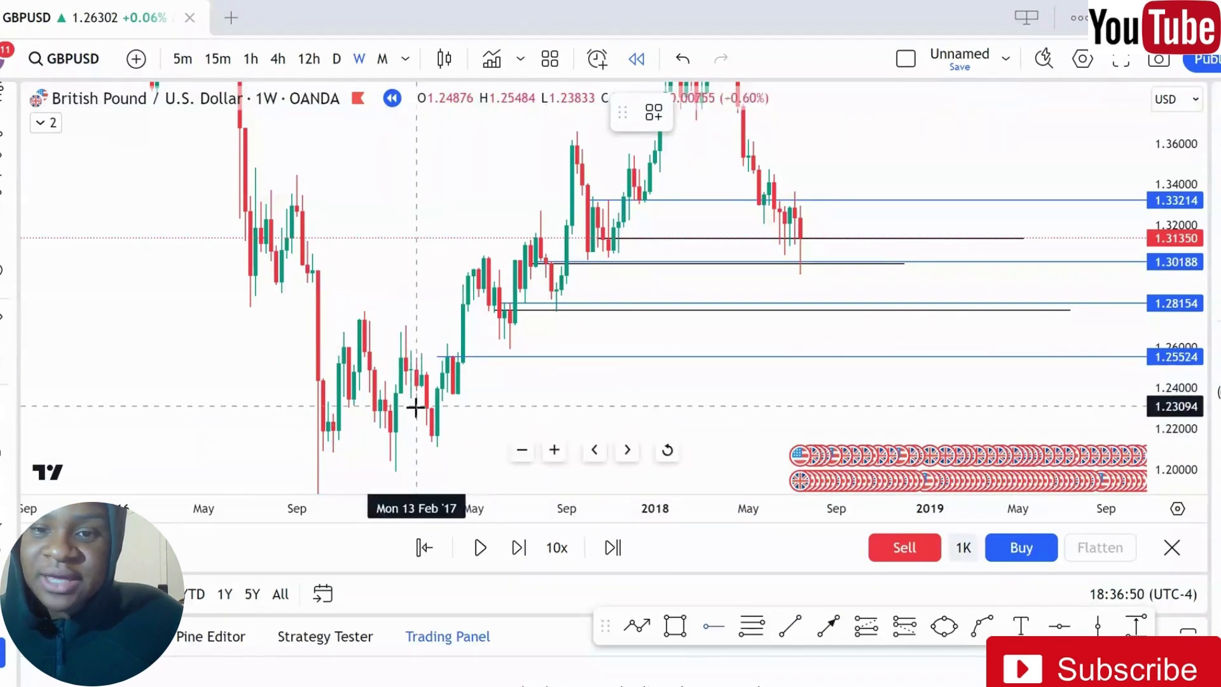
pyautogui.click(417, 409)
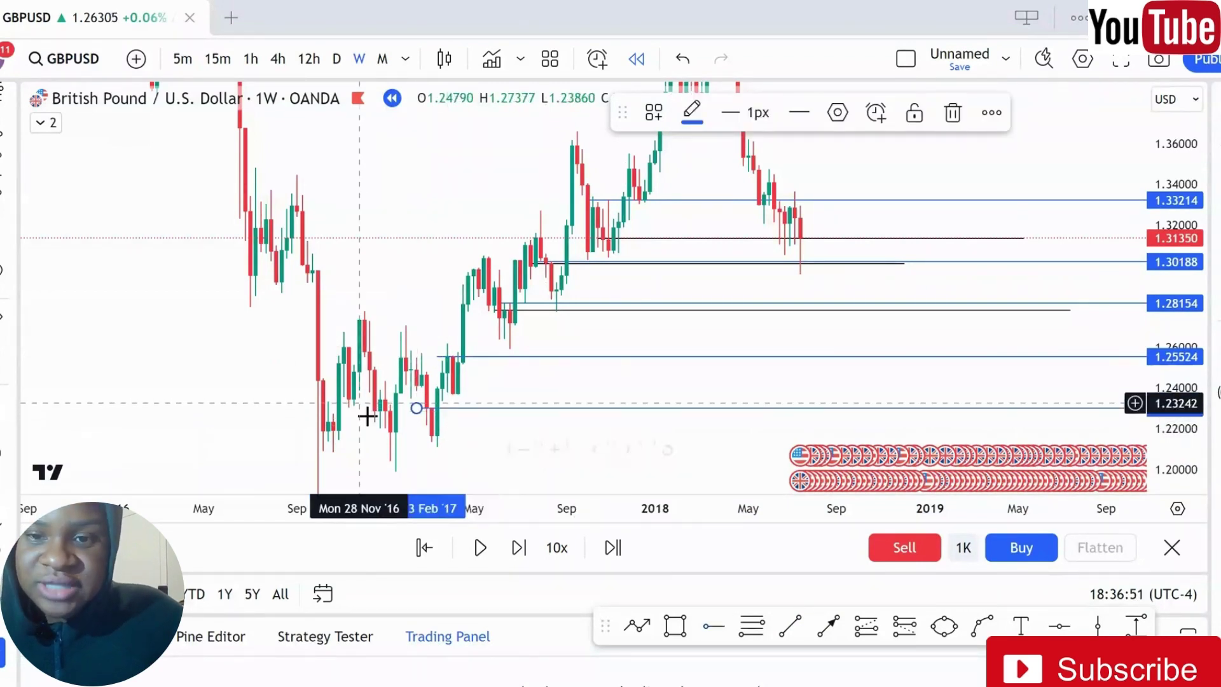
# Delete the horizontal rays that start at 13 February 2017 and 13 March 2017.
pyautogui.click(453, 410)
pyautogui.click(991, 112)
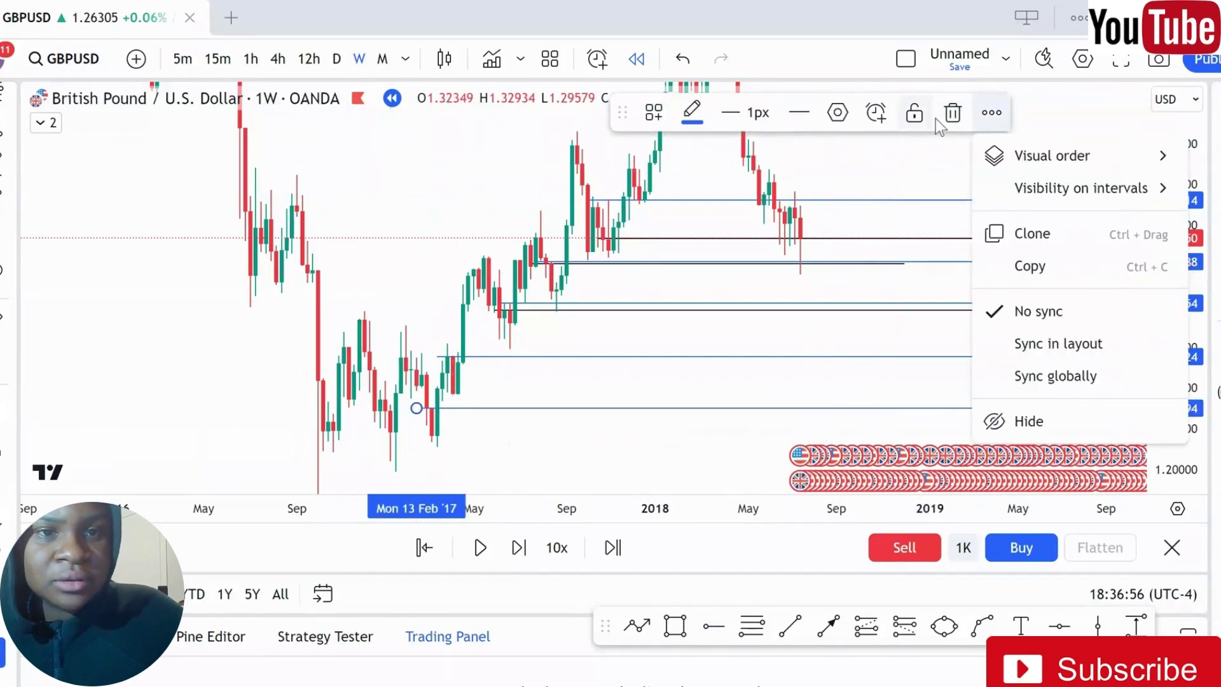
pyautogui.click(952, 112)
pyautogui.click(714, 356)
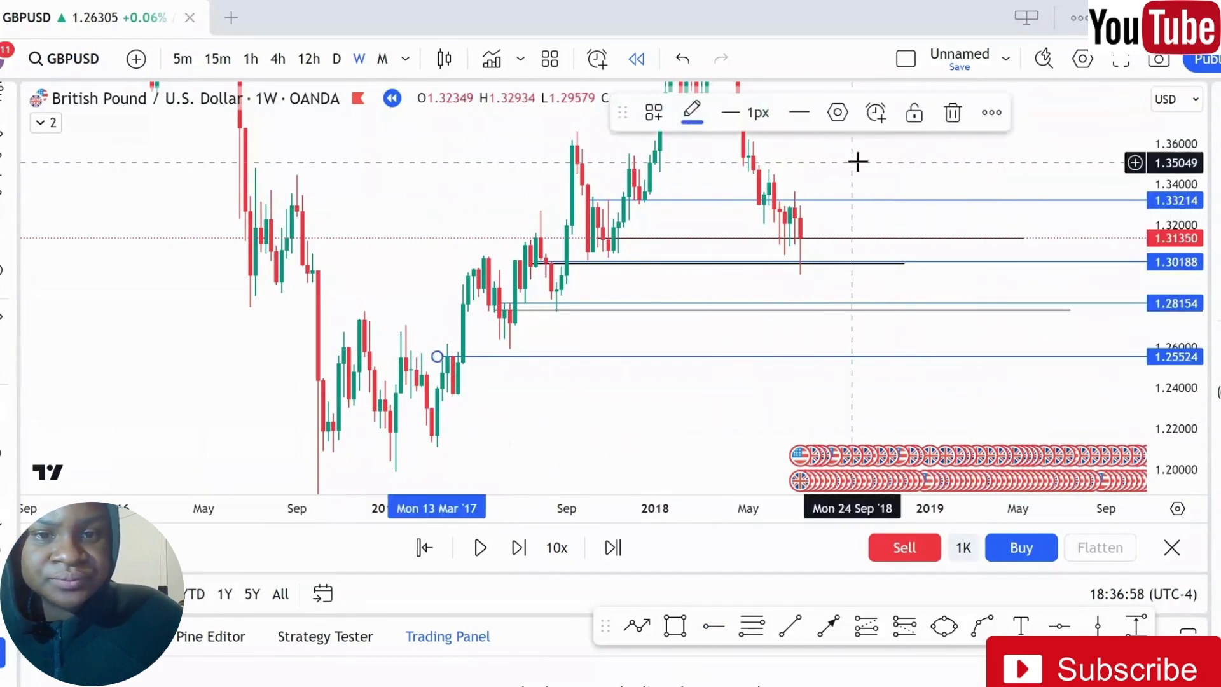
pyautogui.click(952, 113)
# Draw a level trend line at about 1.25524 from 13 March 2017 to beyond the latest candle.
pyautogui.click(790, 626)
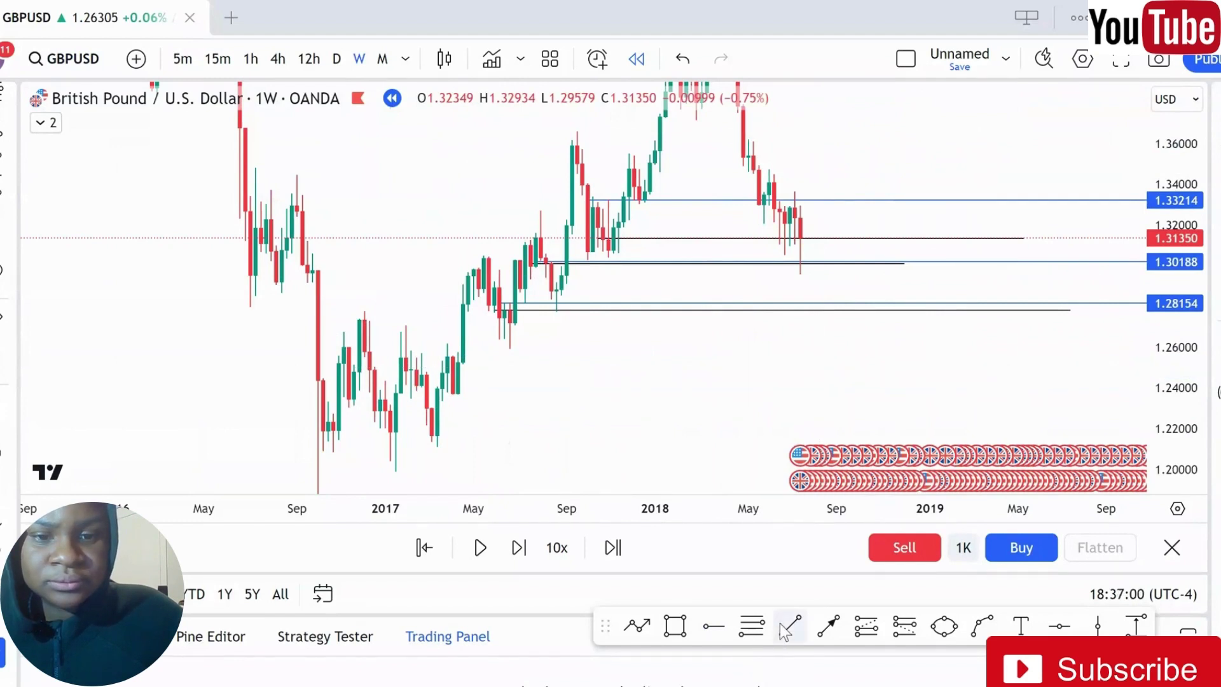
pyautogui.click(437, 357)
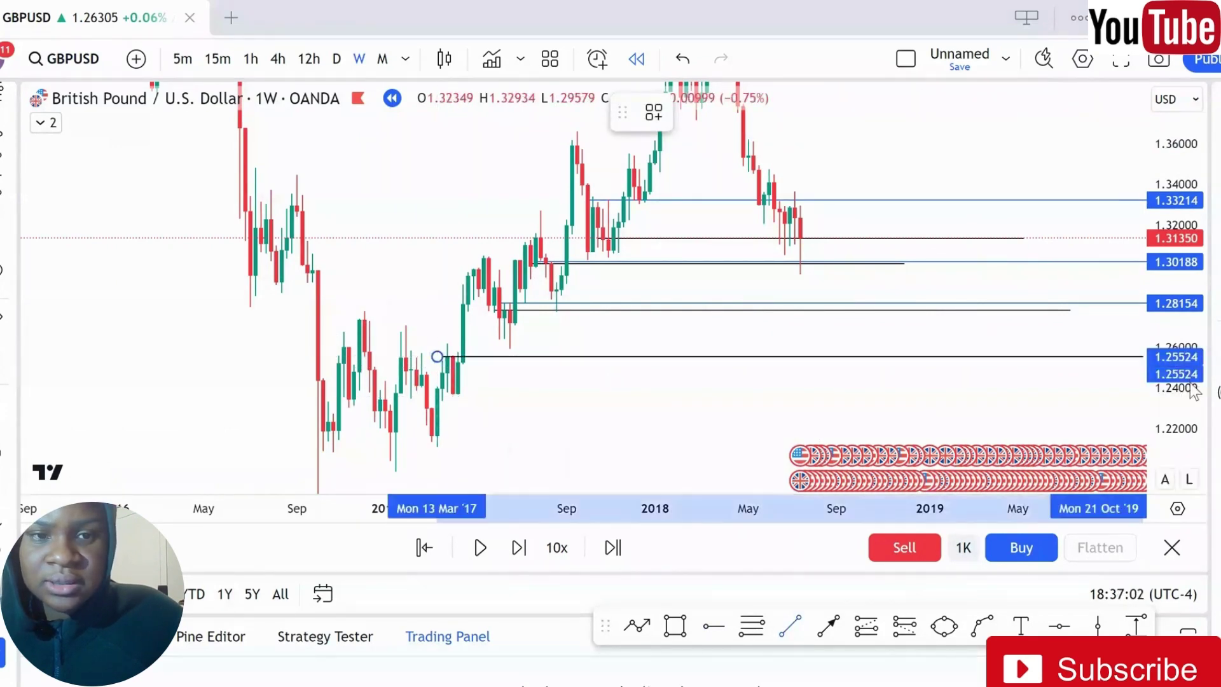
pyautogui.click(882, 361)
pyautogui.click(883, 375)
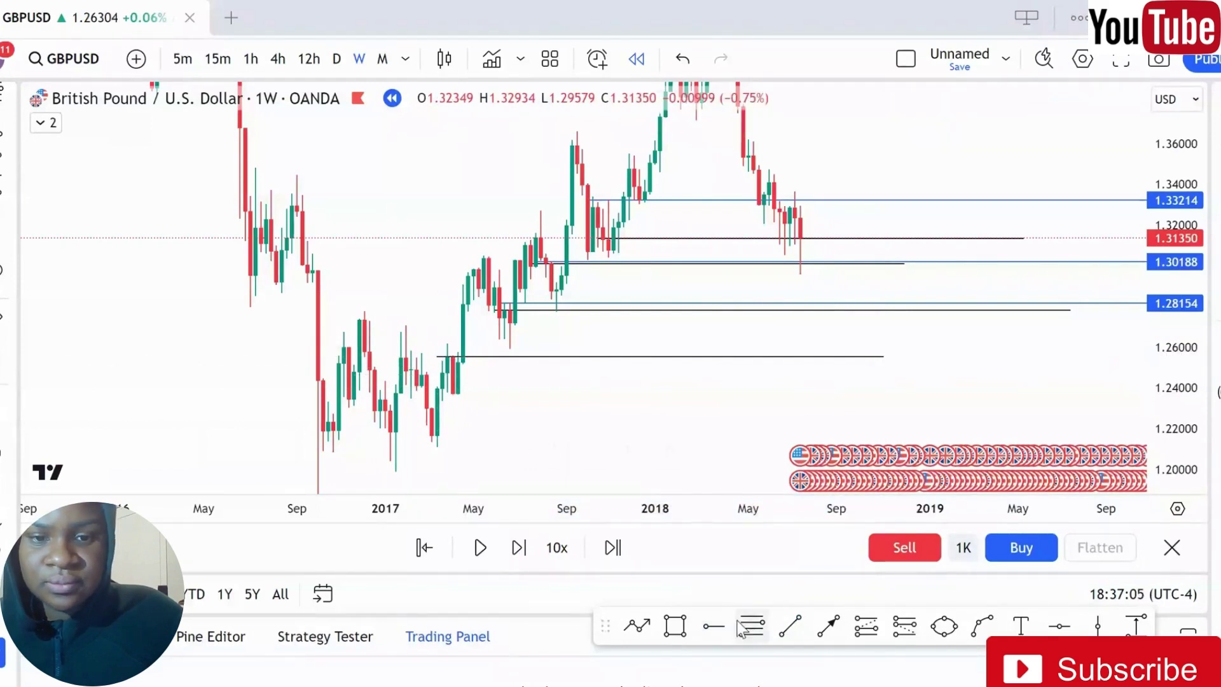
# Draw a level trend line at about 1.22945 from 13 February 2017 to February 2019, and a horizontal ray at about 1.23193 from 19 December 2016.
pyautogui.click(785, 629)
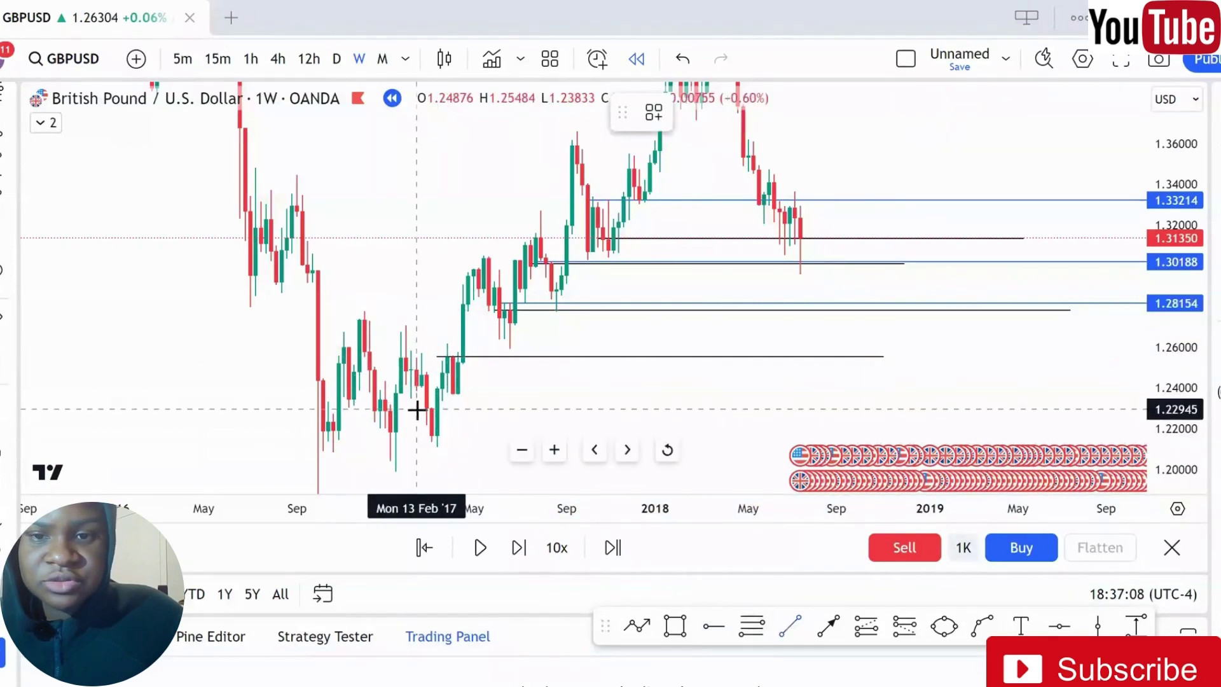
pyautogui.click(416, 409)
pyautogui.click(951, 409)
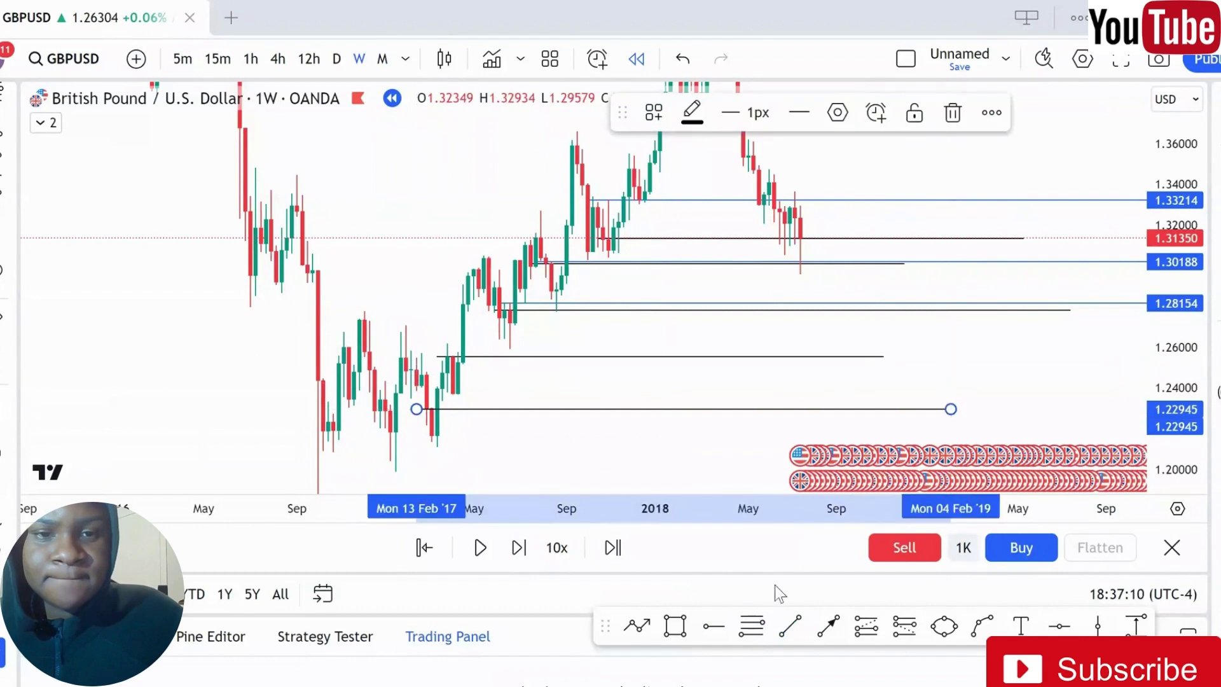
pyautogui.click(714, 636)
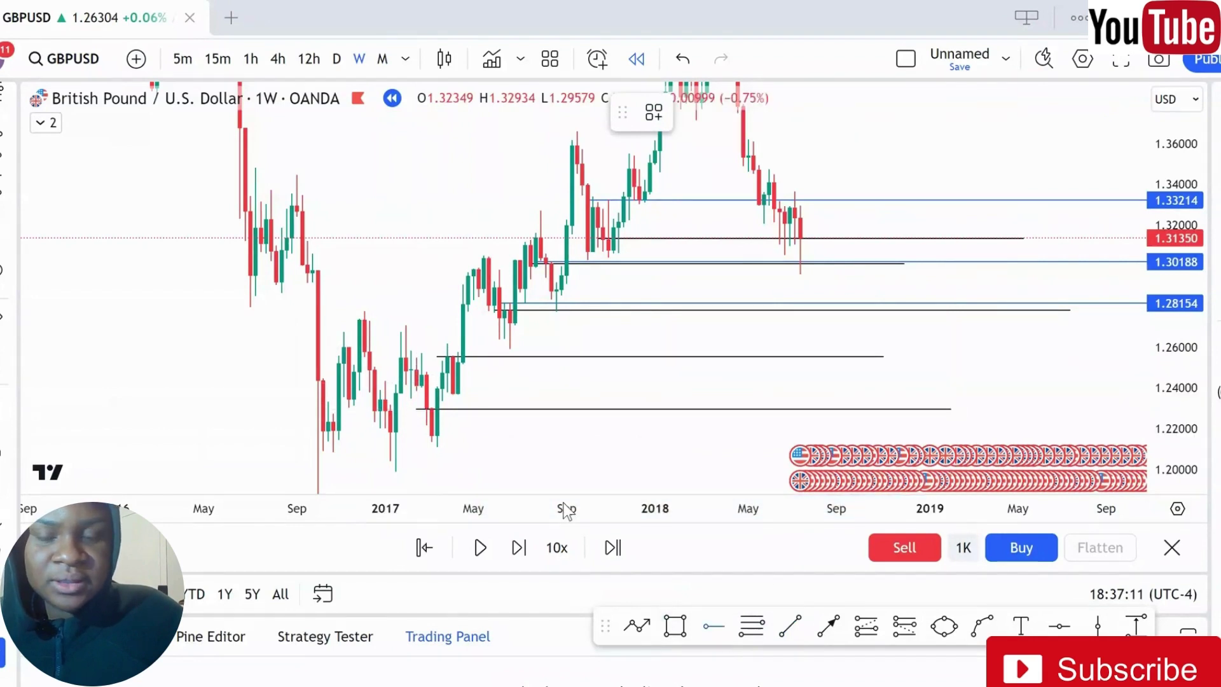
pyautogui.click(377, 405)
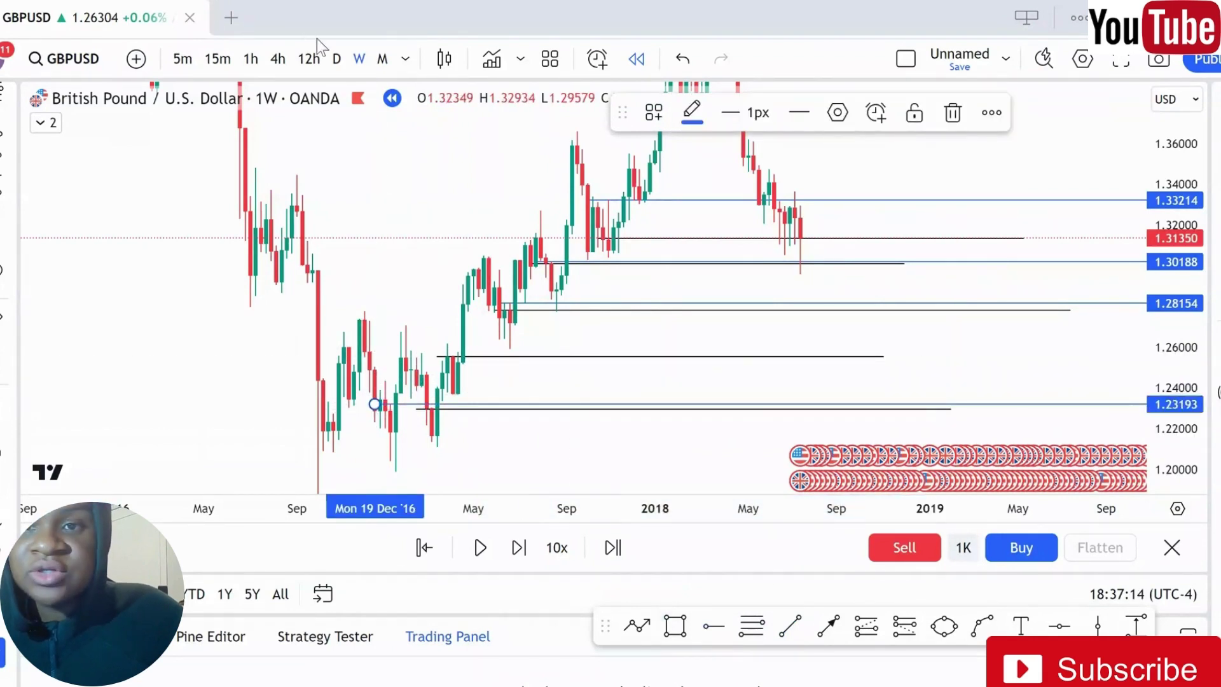
# Switch the chart to the daily timeframe and examine the recent candles around the marked levels.
pyautogui.click(338, 64)
pyautogui.scroll(-2, 407, 286)
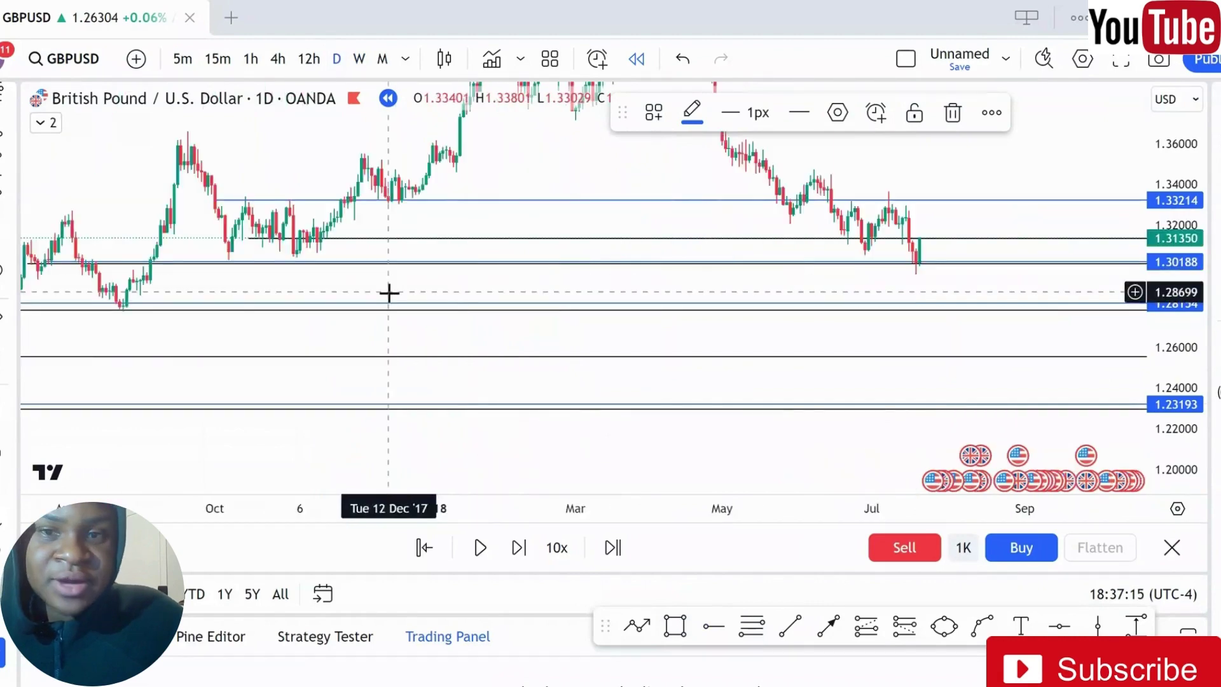
pyautogui.moveTo(1187, 439); pyautogui.dragTo(788, 417)
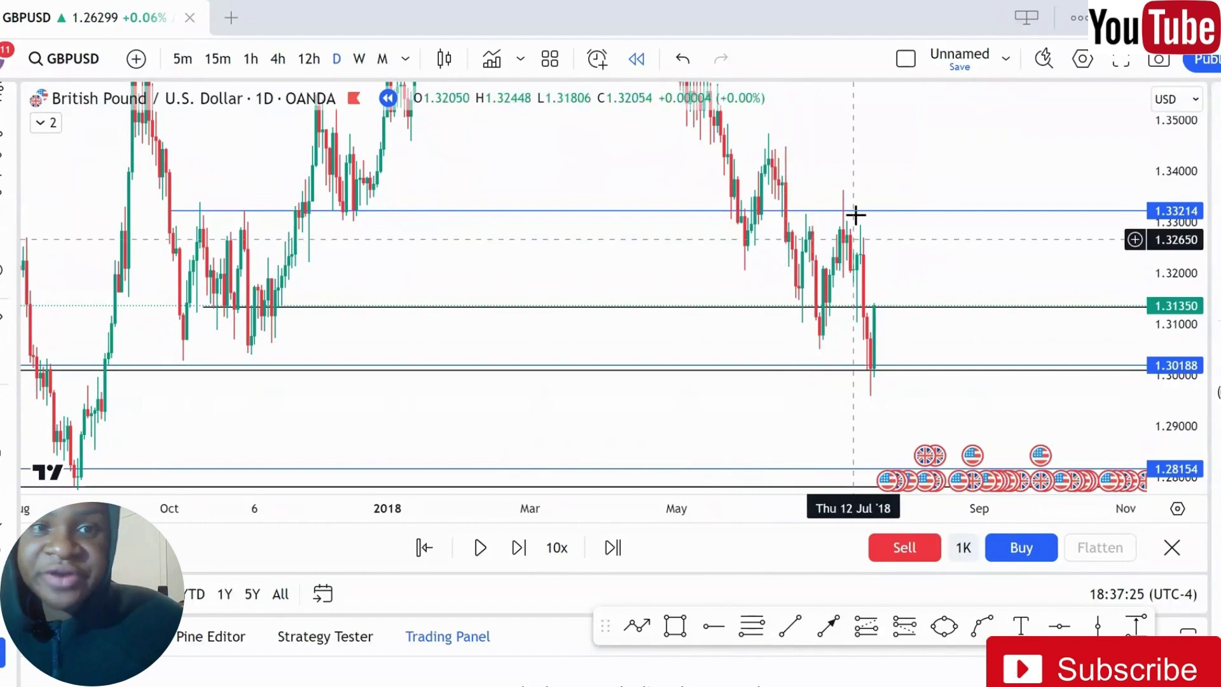
pyautogui.scroll(3, 859, 221)
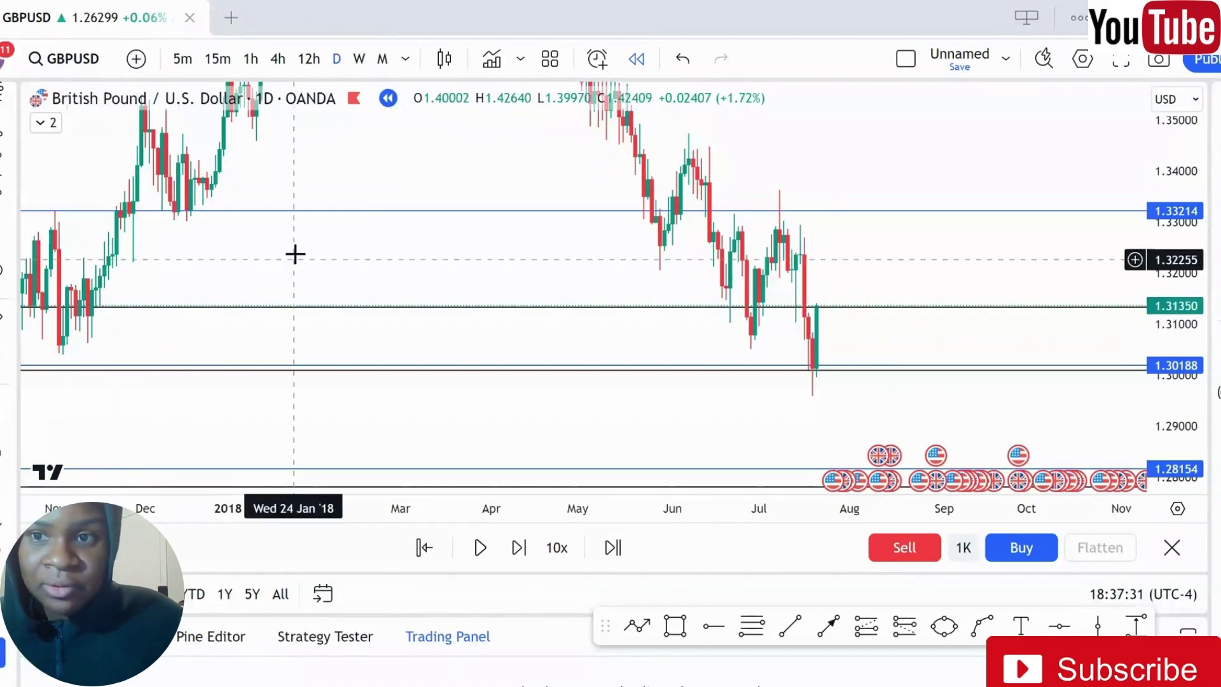
# Switch the chart to the 1-hour timeframe and inspect the latest candles around the 1.30188 level.
pyautogui.click(252, 60)
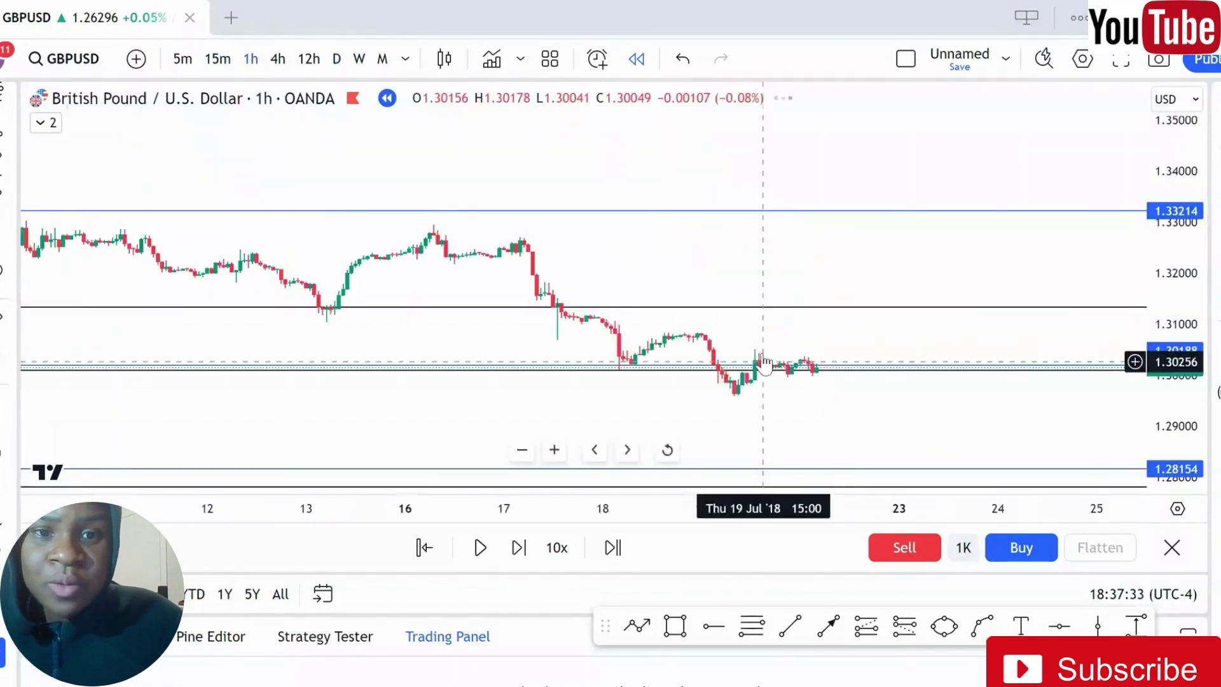
pyautogui.moveTo(807, 394); pyautogui.dragTo(542, 347)
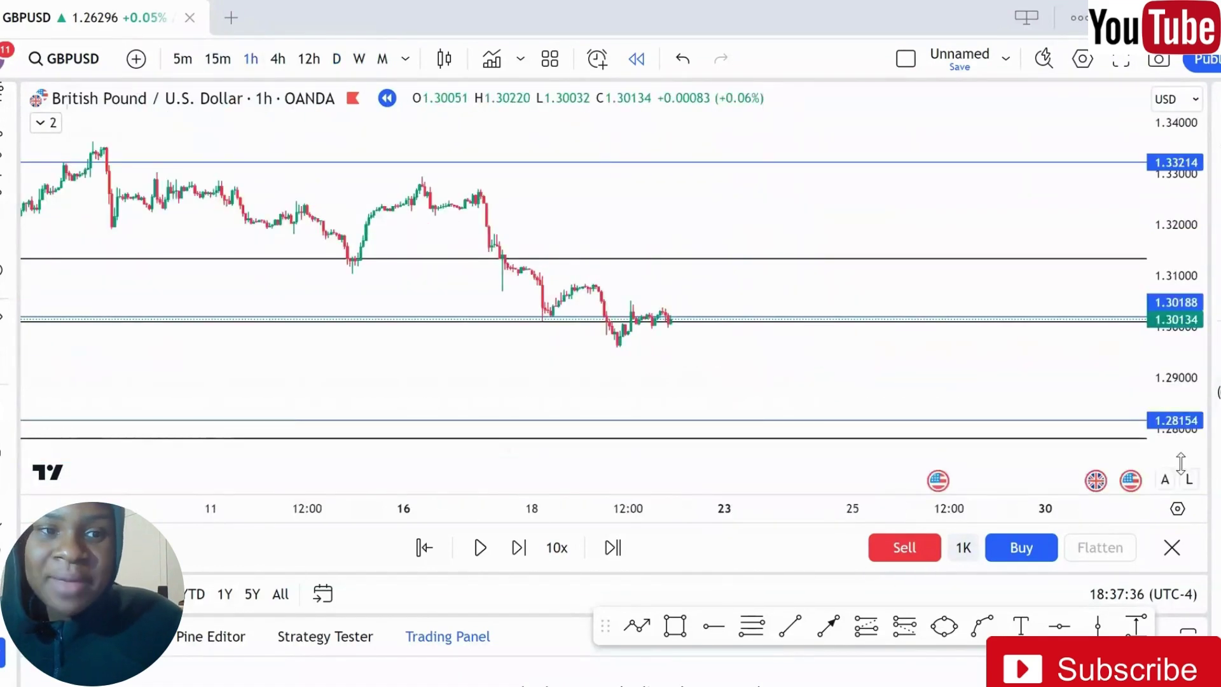
pyautogui.moveTo(1178, 469); pyautogui.dragTo(1177, 51)
pyautogui.scroll(4, 649, 280)
pyautogui.moveTo(644, 321); pyautogui.dragTo(970, 131)
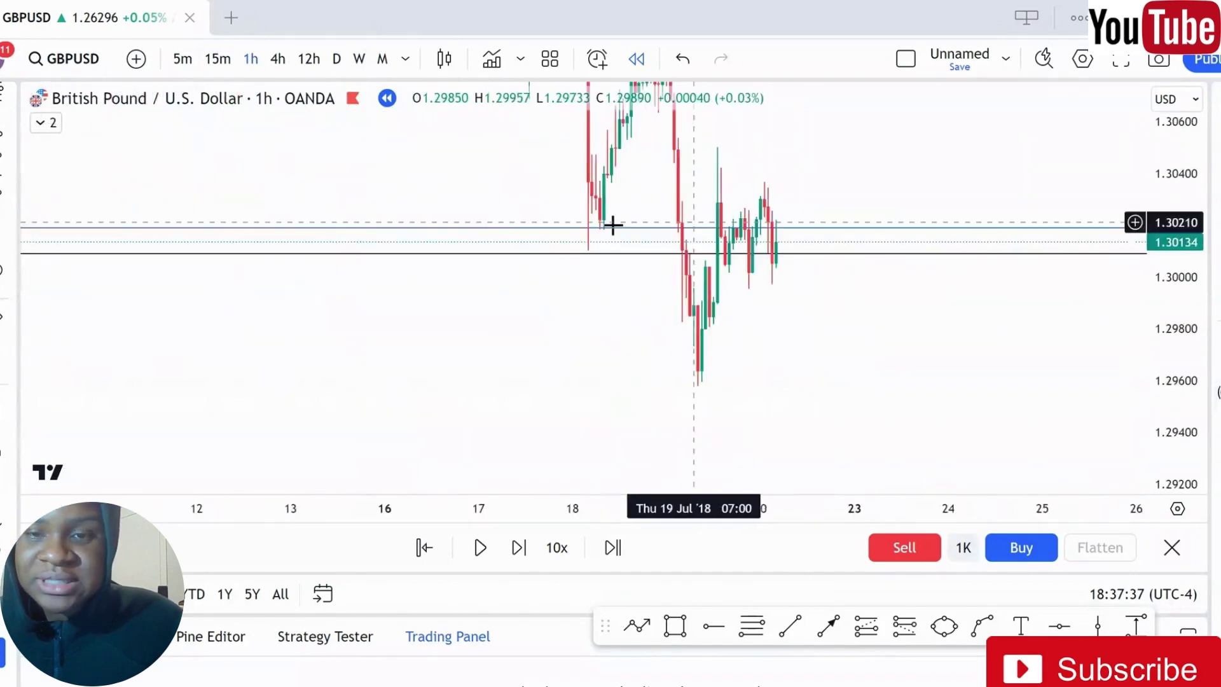
pyautogui.moveTo(617, 280); pyautogui.dragTo(538, 315)
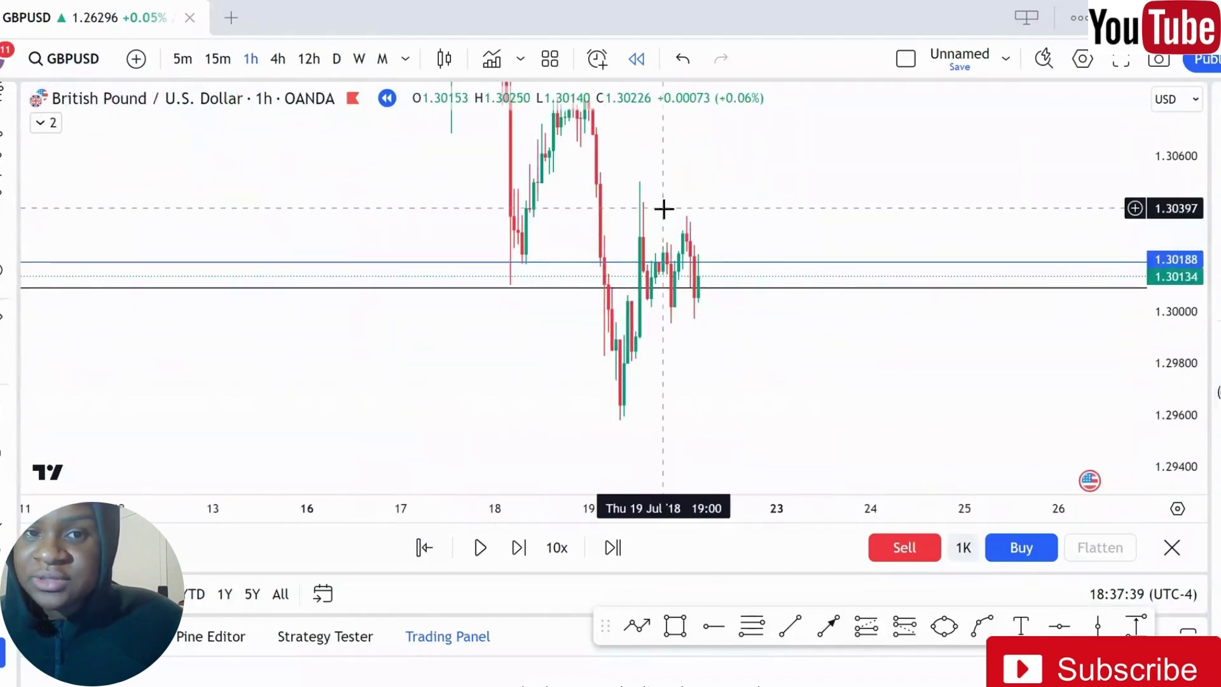
# Play the bar replay on the 1-hour chart through 23 July 2018, pause it and examine the reaction at the upper trend line.
pyautogui.click(474, 552)
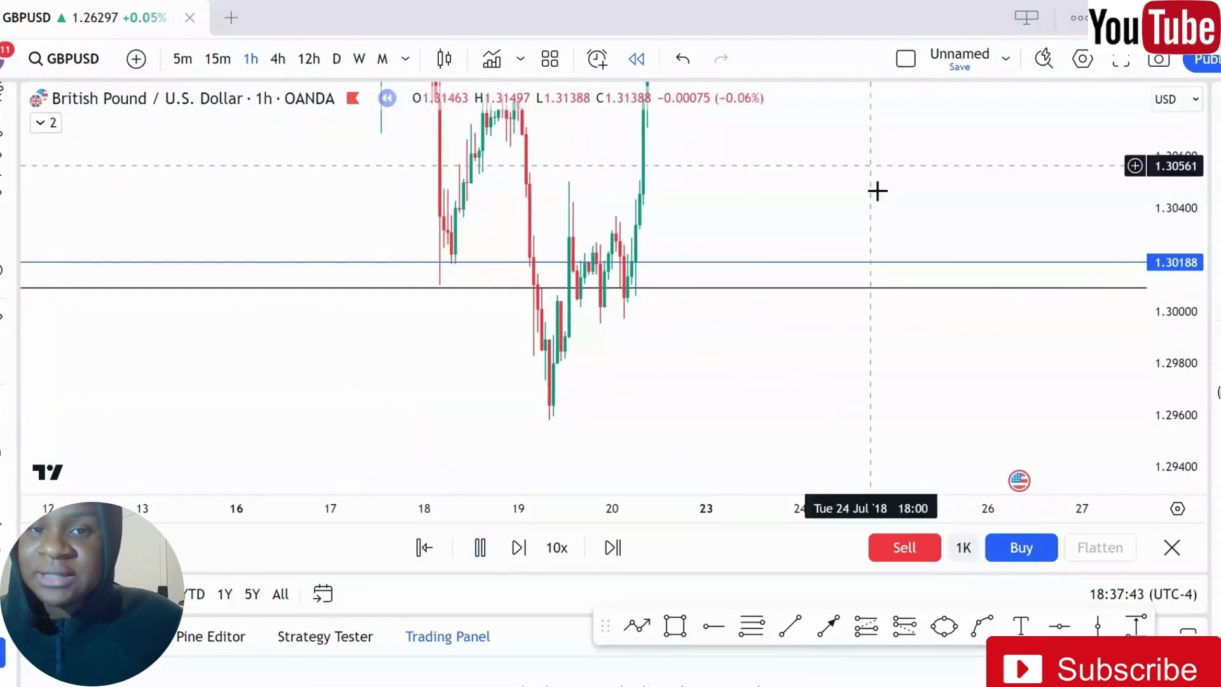
pyautogui.moveTo(878, 191); pyautogui.dragTo(877, 484)
pyautogui.click(478, 547)
pyautogui.scroll(2, 713, 349)
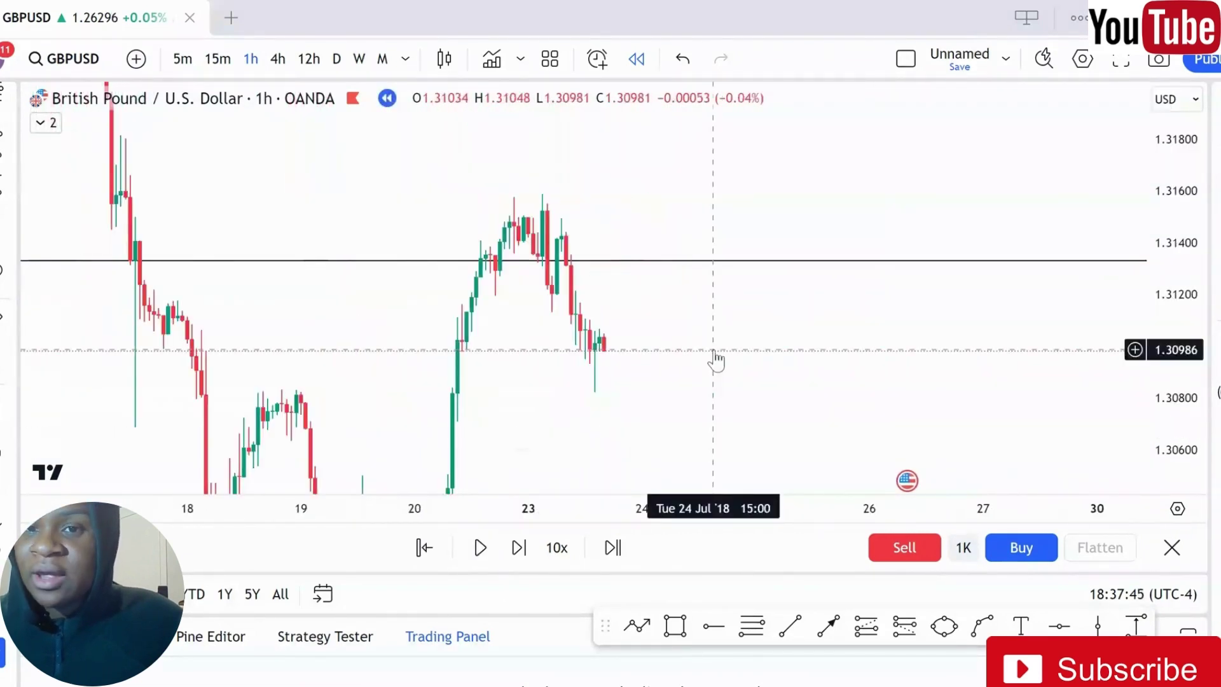
pyautogui.moveTo(490, 377); pyautogui.dragTo(692, 390)
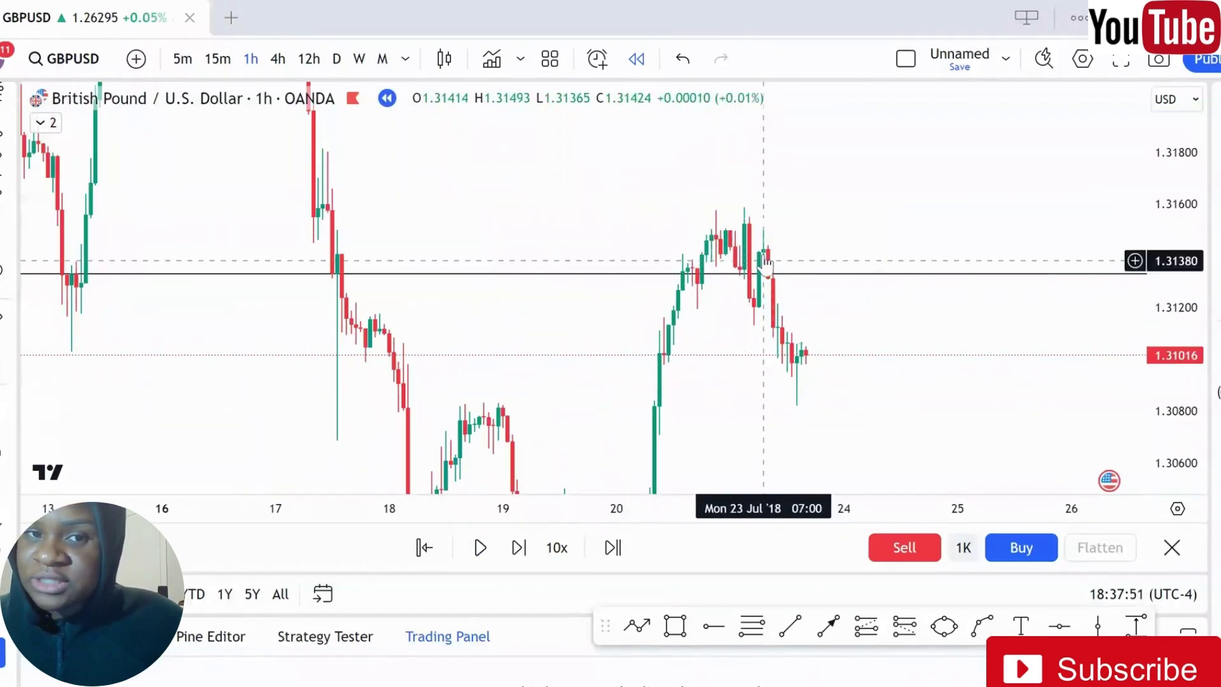
pyautogui.moveTo(754, 397); pyautogui.dragTo(591, 299)
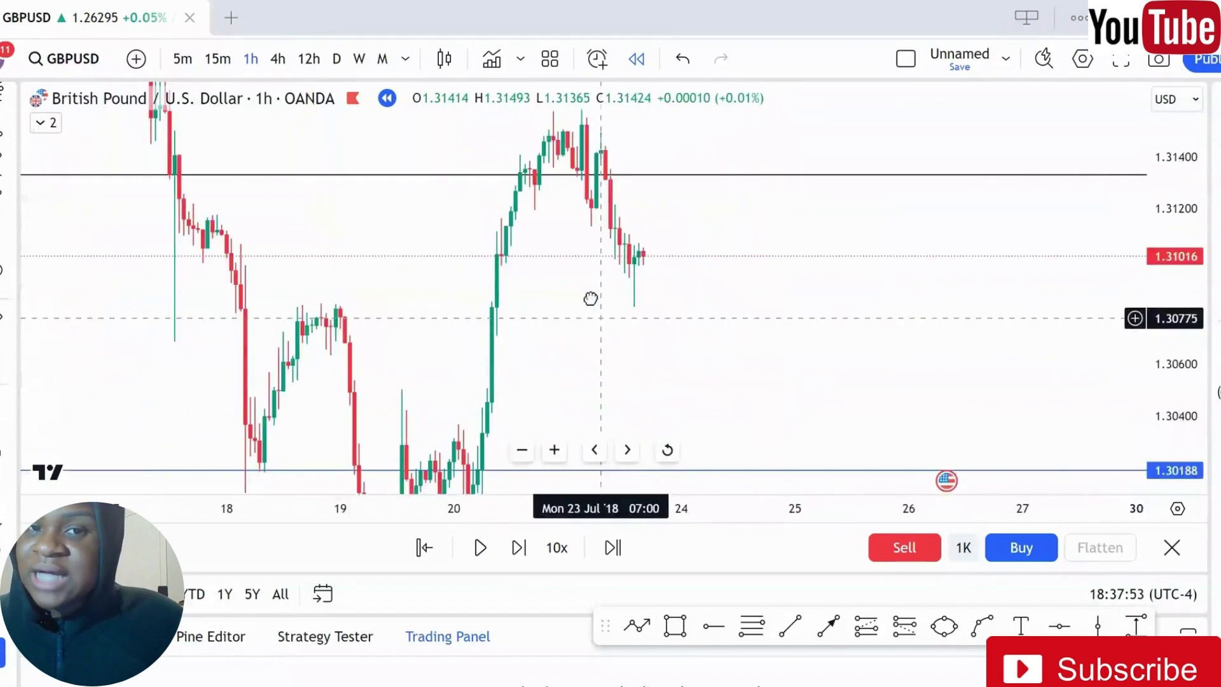
# Advance the replay in two runs to the end of 25 July 2018 and review the candles around the trend line.
pyautogui.click(482, 551)
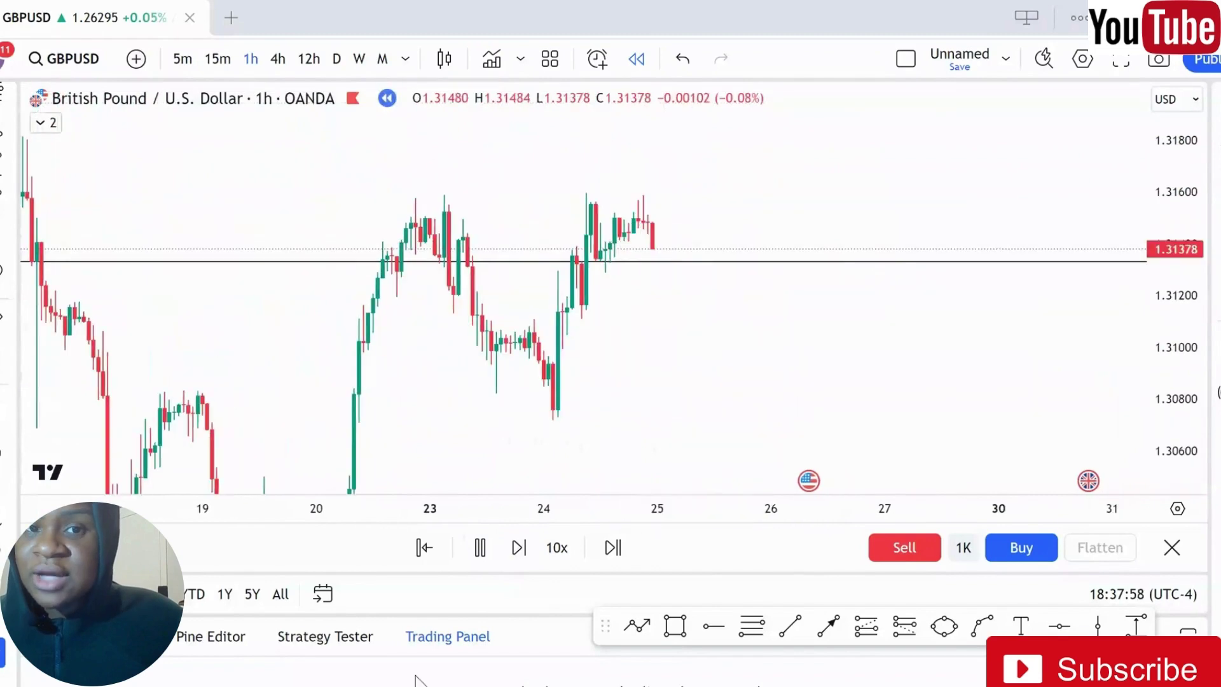
pyautogui.click(480, 548)
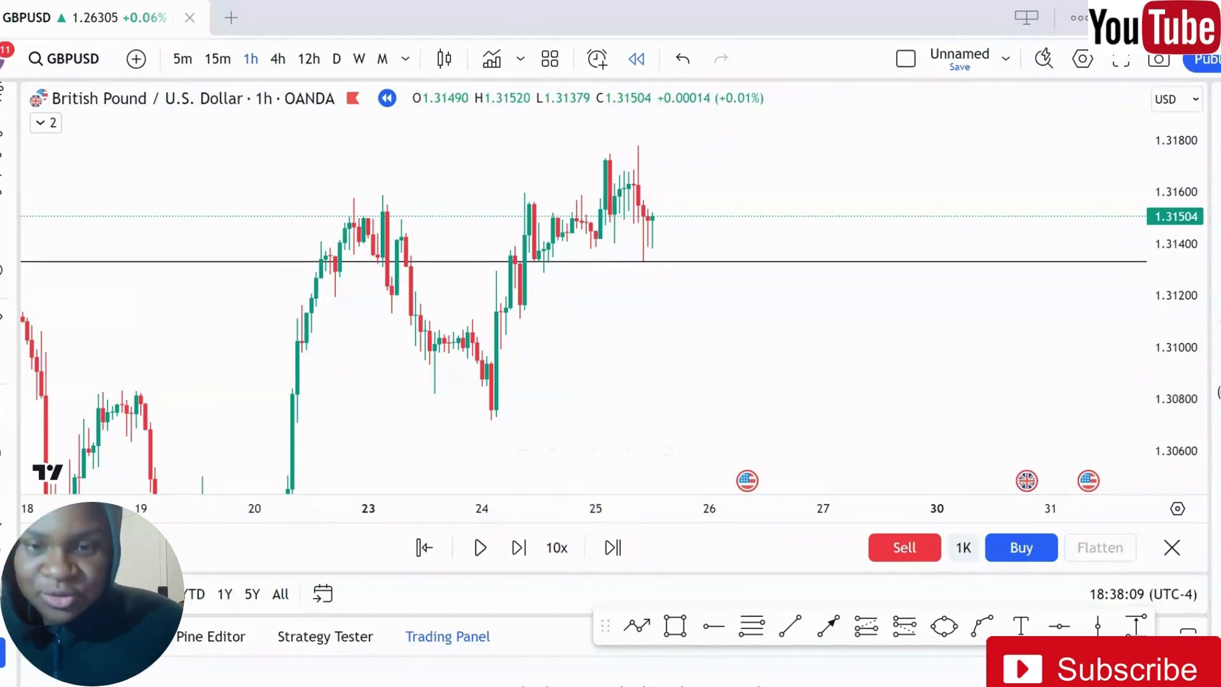
pyautogui.click(481, 547)
pyautogui.moveTo(578, 368); pyautogui.dragTo(700, 509)
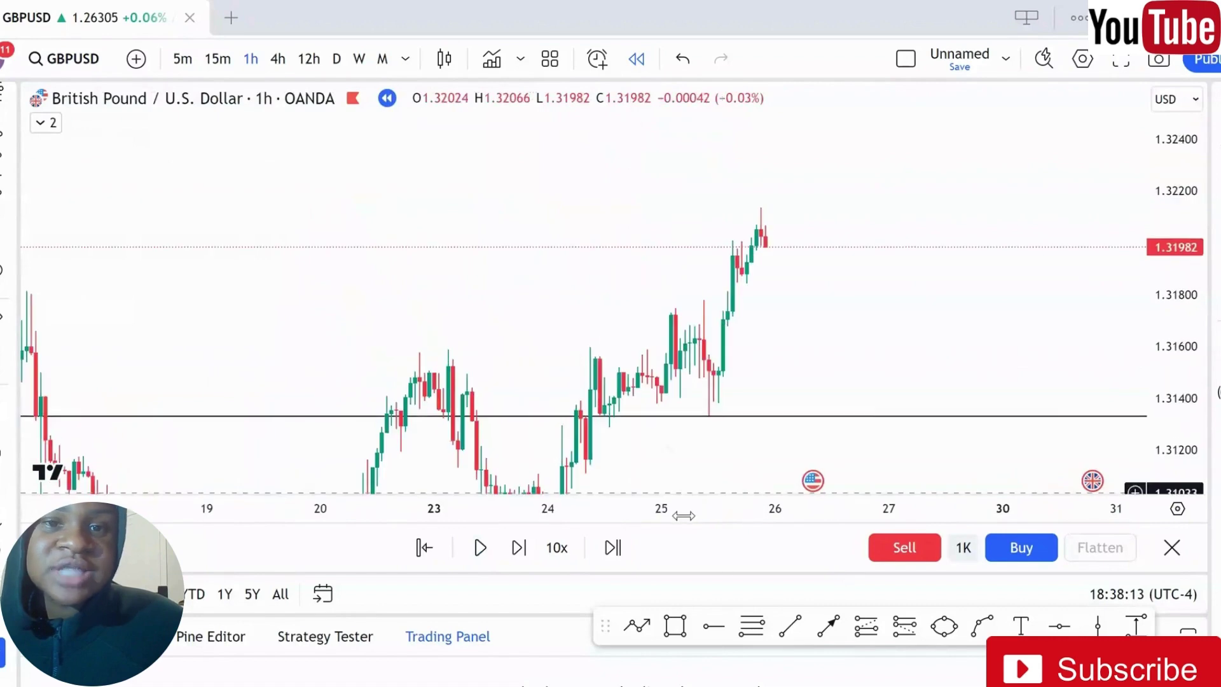
pyautogui.moveTo(510, 360); pyautogui.dragTo(523, 150)
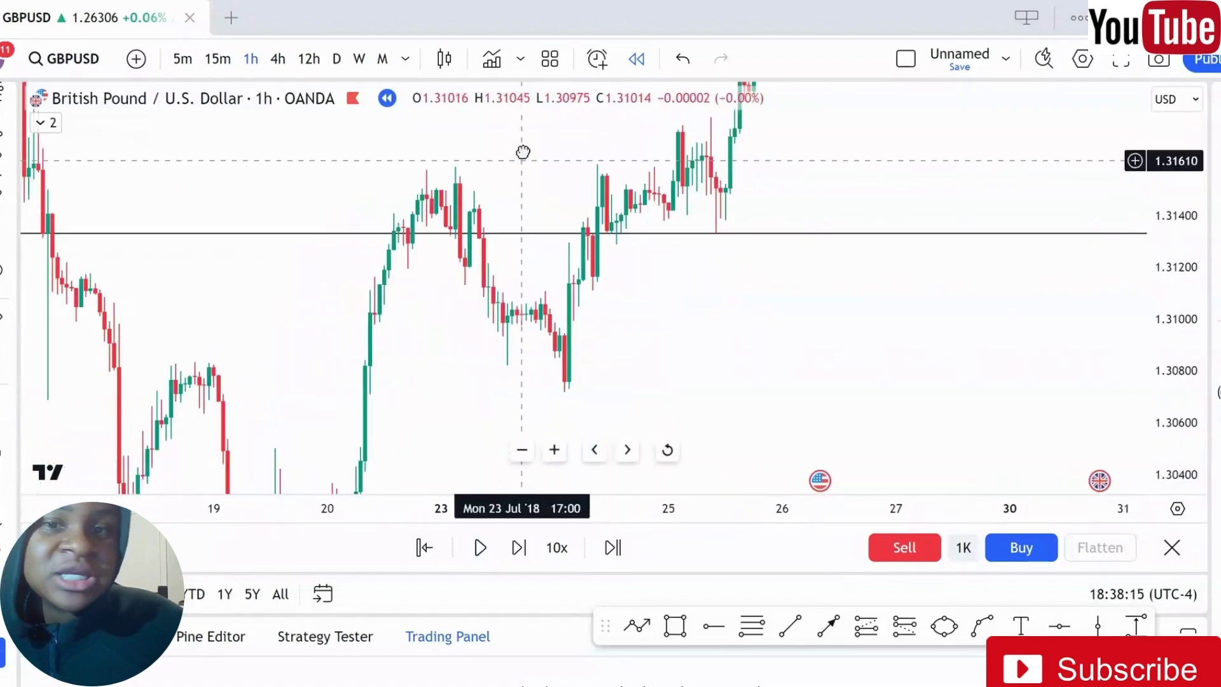
# Check the chart on the 15-minute, 1-hour and weekly timeframes, finishing on the 4-hour timeframe.
pyautogui.click(278, 58)
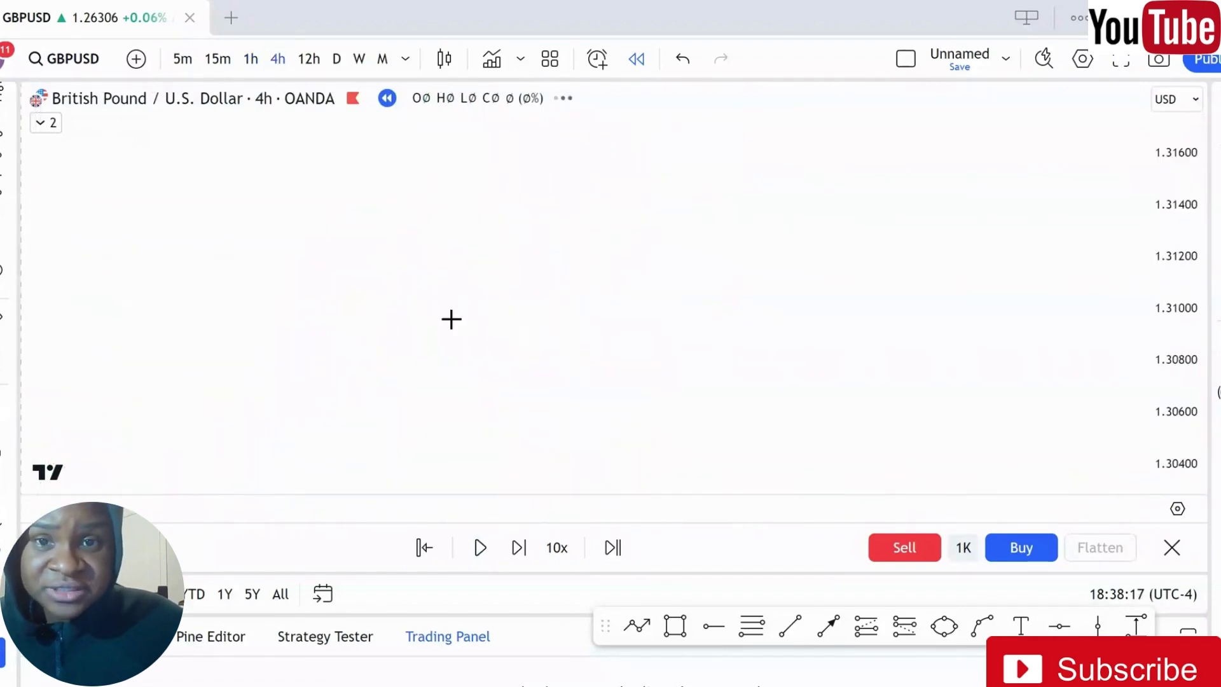
pyautogui.click(219, 59)
pyautogui.click(251, 59)
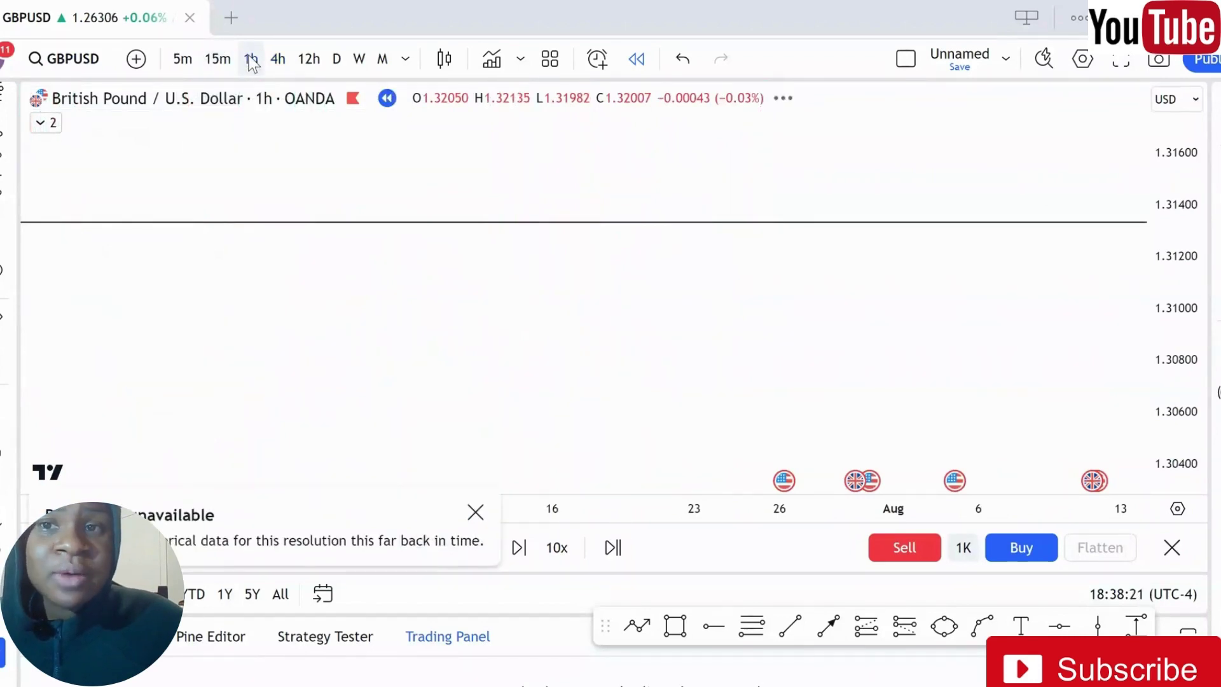
pyautogui.moveTo(561, 354); pyautogui.dragTo(717, 586)
pyautogui.click(359, 59)
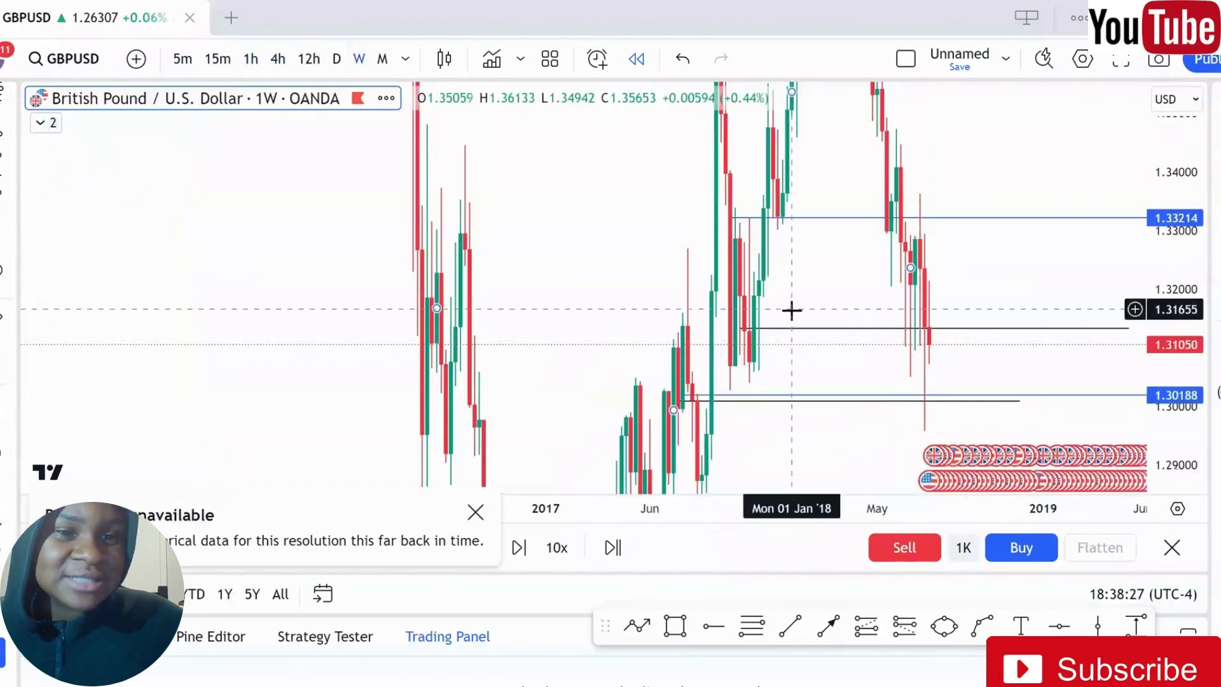
pyautogui.moveTo(790, 307); pyautogui.dragTo(538, 439)
pyautogui.click(277, 61)
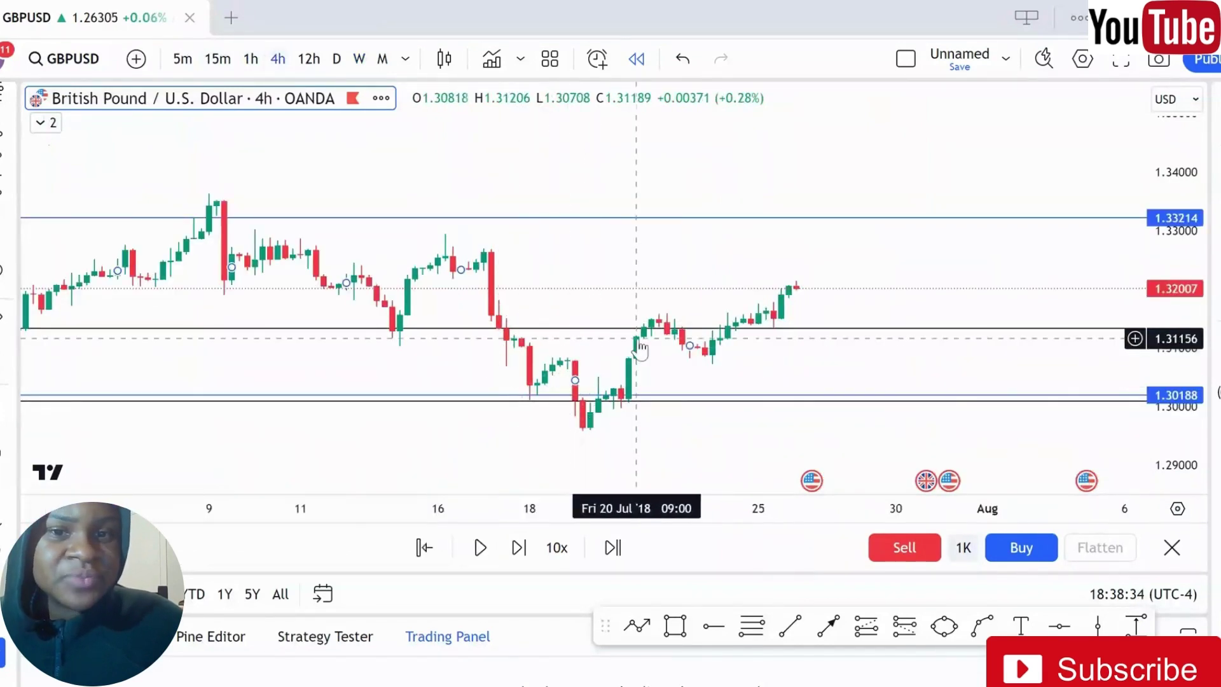
# Draw ellipses around the 23 July 2018 reaction at the trend line near 1.313 and the 19 July low at the 1.30188 level.
pyautogui.click(941, 628)
pyautogui.click(652, 329)
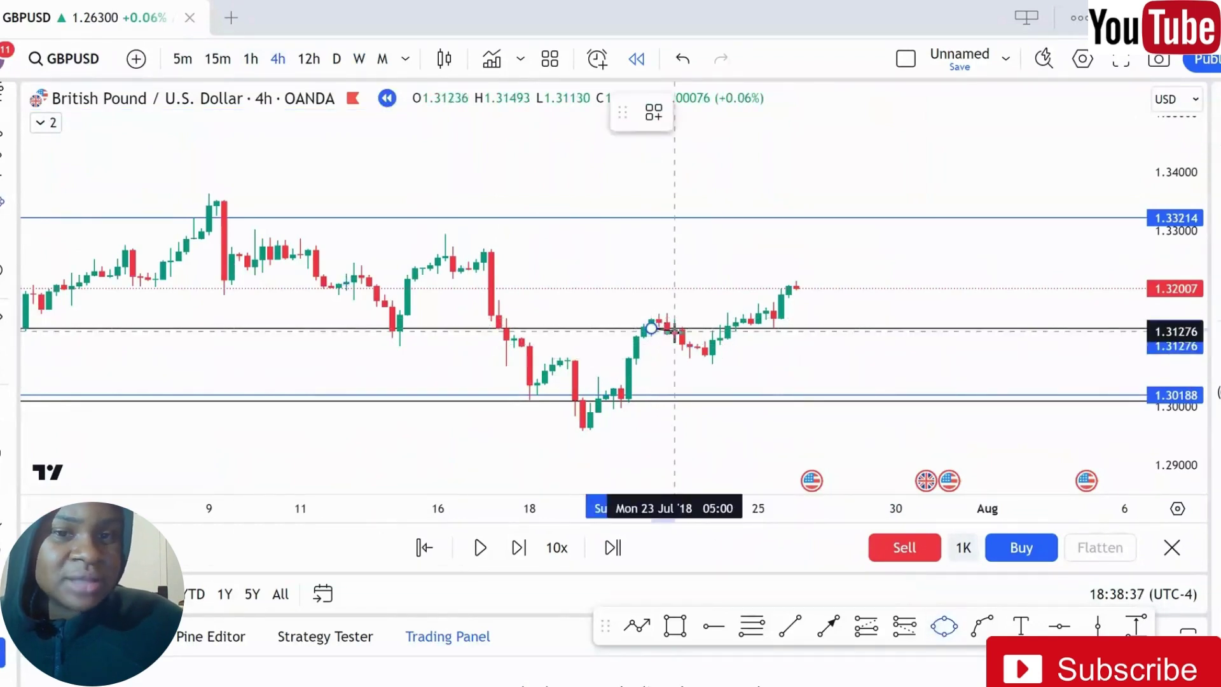
pyautogui.click(675, 332)
pyautogui.click(644, 339)
pyautogui.click(942, 631)
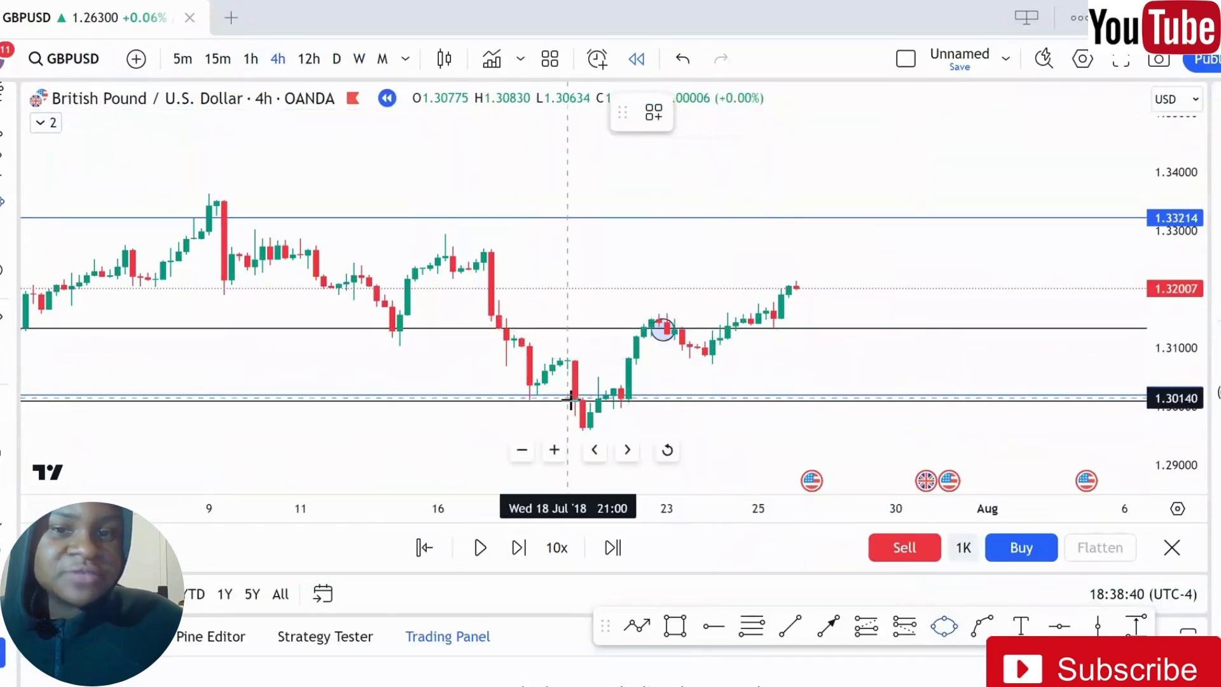
pyautogui.click(613, 414)
pyautogui.click(590, 432)
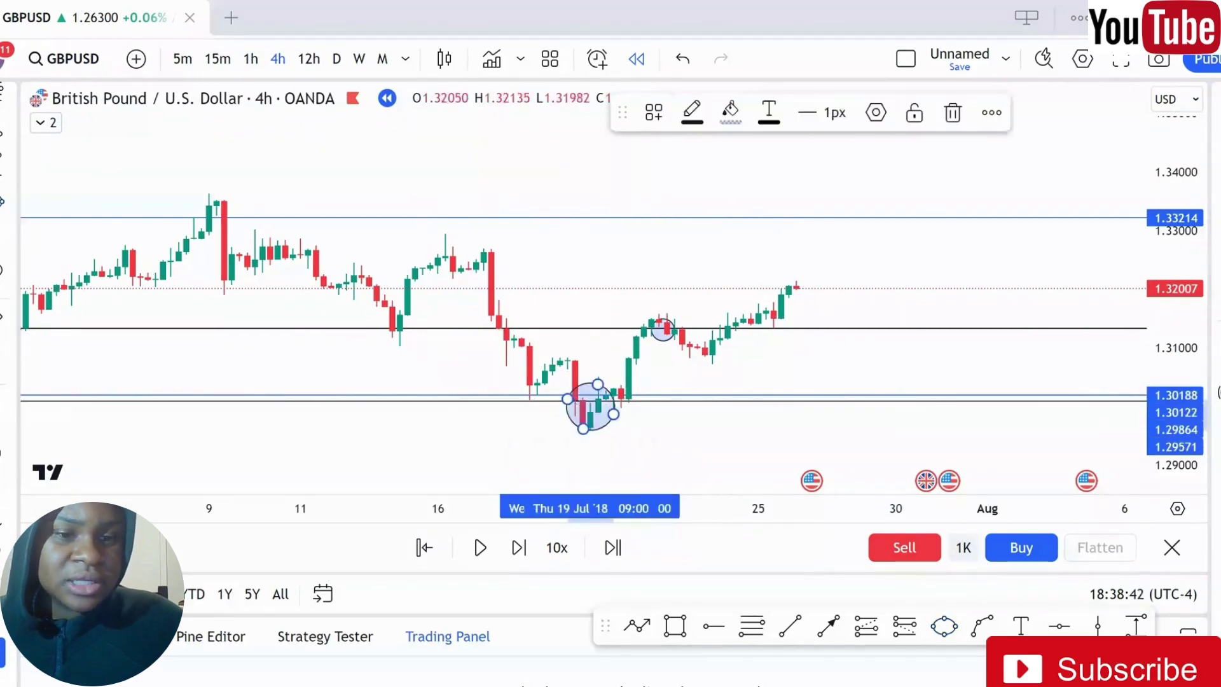
# Draw an ellipse around the swing low just before 16 July 2018 at the trend line near 1.313.
pyautogui.click(945, 627)
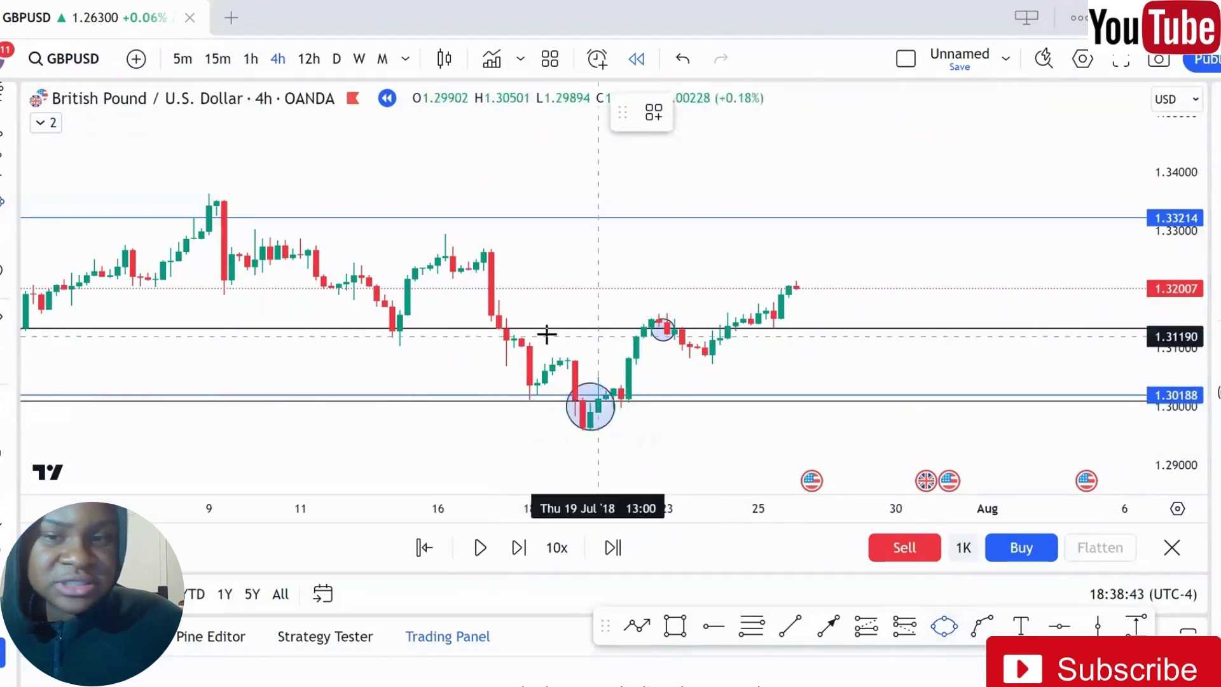
pyautogui.click(395, 339)
pyautogui.click(392, 344)
pyautogui.click(423, 347)
pyautogui.click(485, 290)
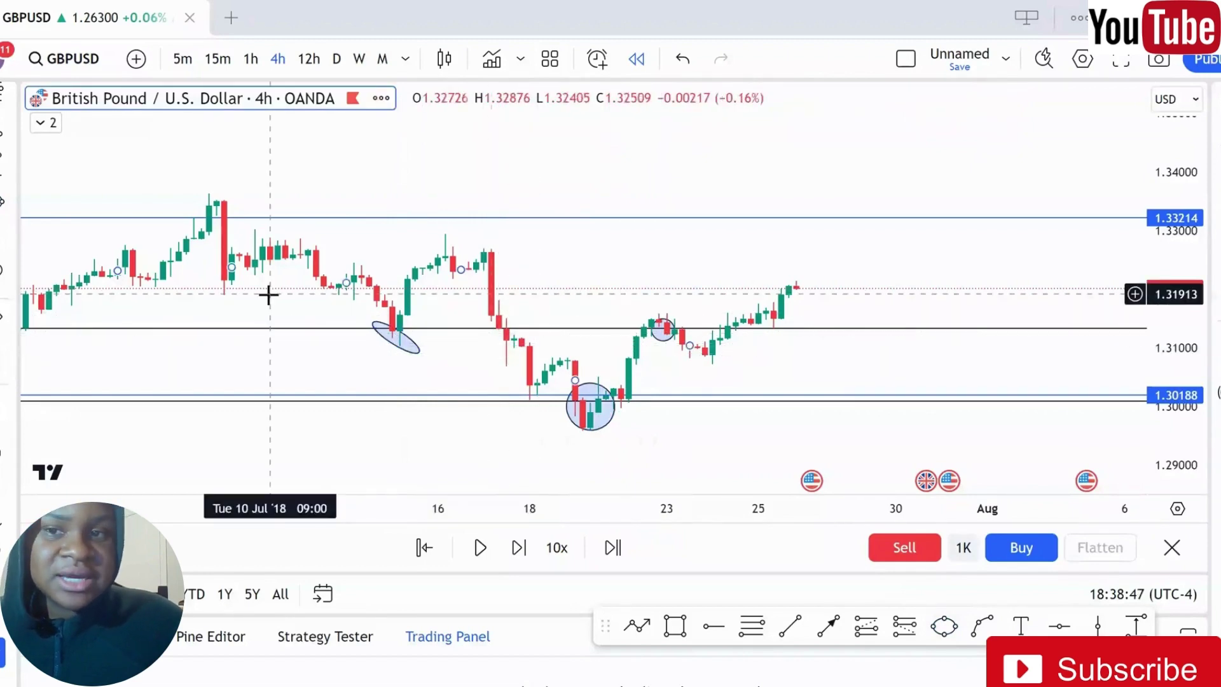
# Draw an ellipse around the 21 June 2018 swing low at the trend line near 1.313.
pyautogui.moveTo(269, 295); pyautogui.dragTo(740, 298)
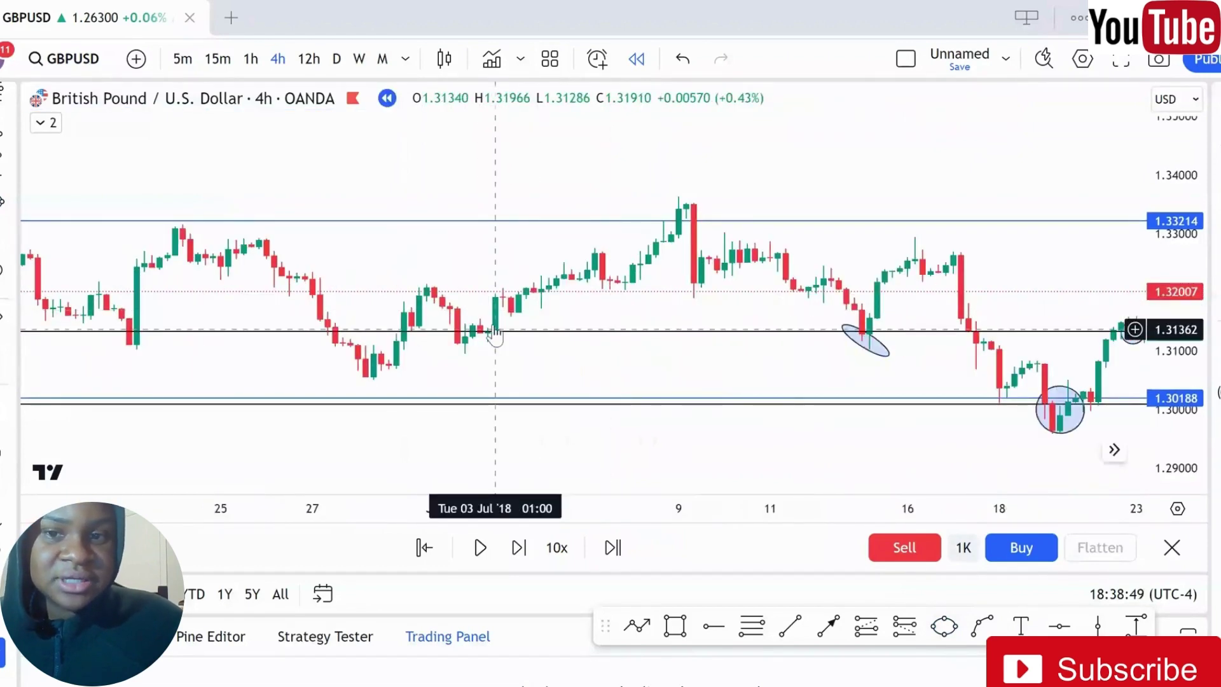
pyautogui.moveTo(494, 332); pyautogui.dragTo(861, 339)
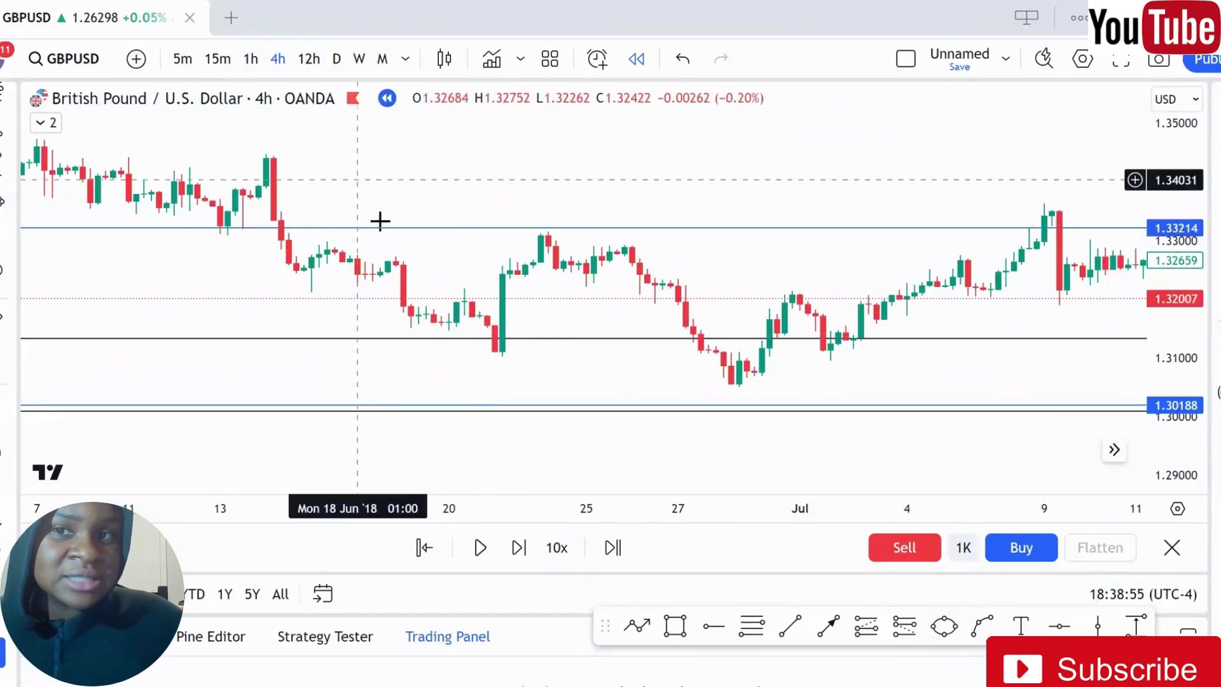
pyautogui.click(941, 628)
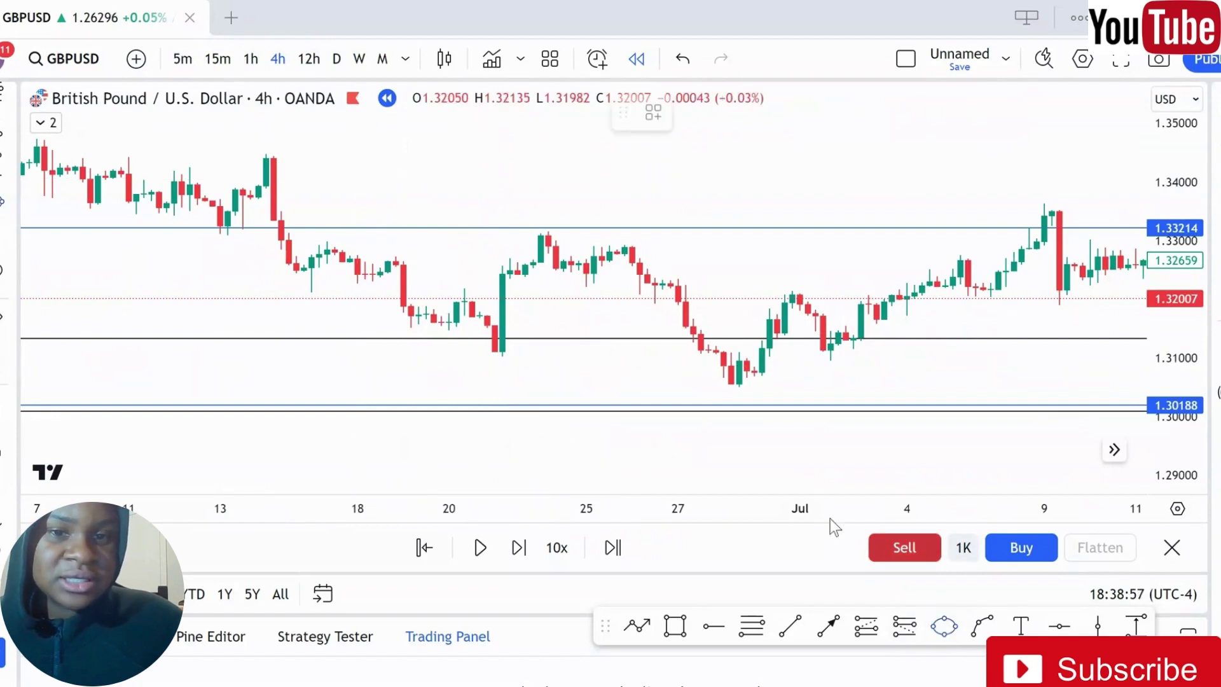
pyautogui.click(495, 338)
pyautogui.click(509, 358)
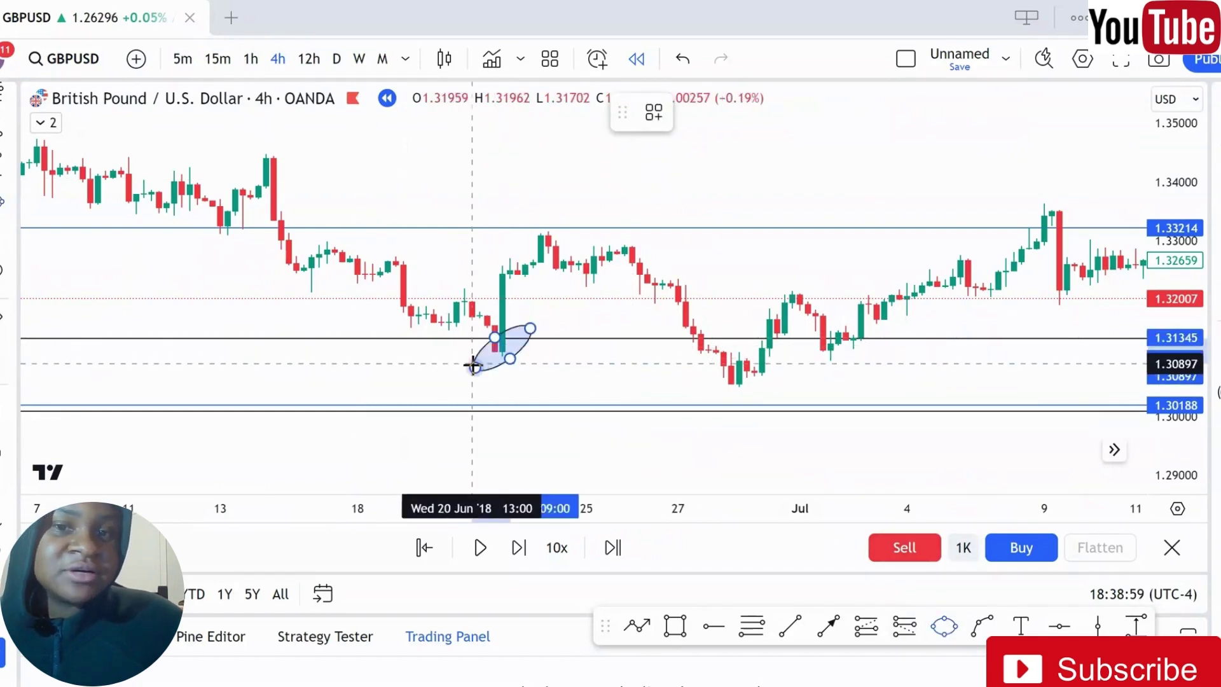